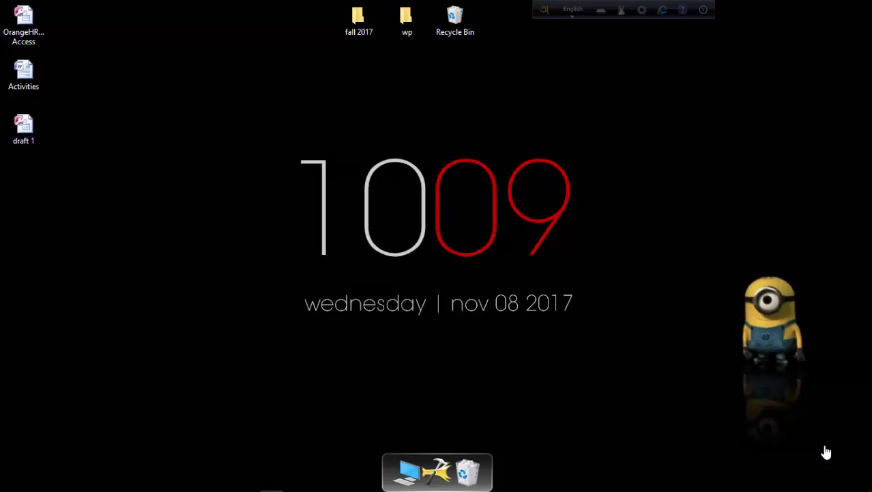
- Open the OrangeHRM database in Access 2007 from its desktop shortcut
left_click(26, 19)
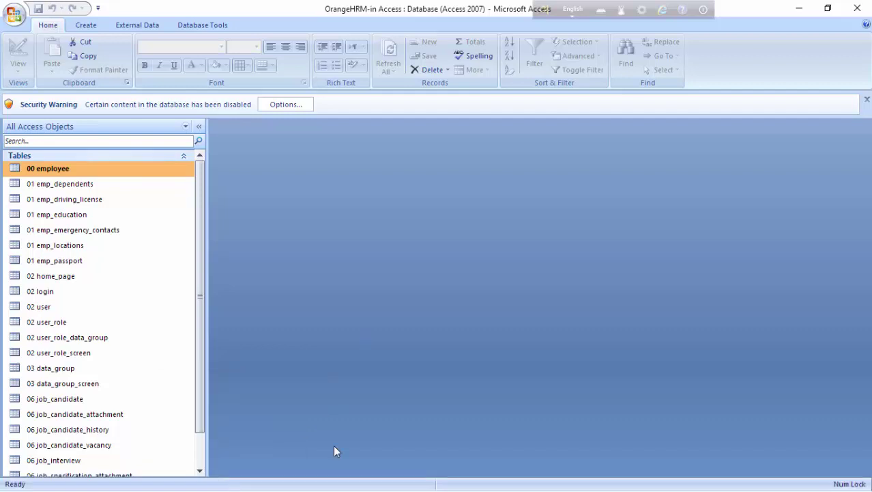
- Open Relationships and add 00 employee, 01 emp_dependents, 01 emp_driving_license and 01 emp_education
left_click(189, 29)
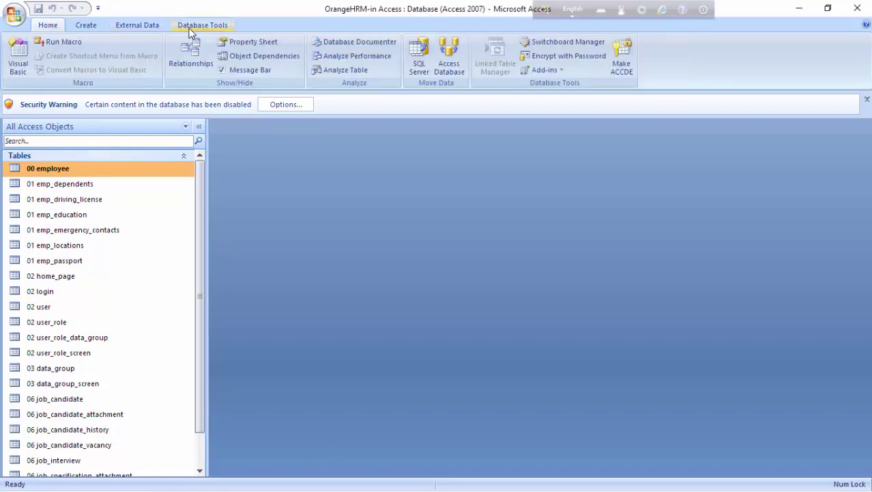
left_click(201, 56)
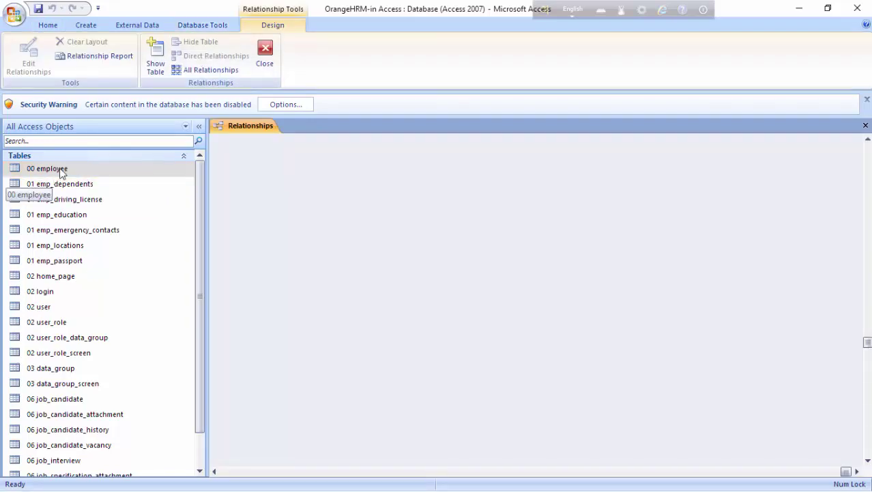
left_click_drag(60, 173, 297, 188)
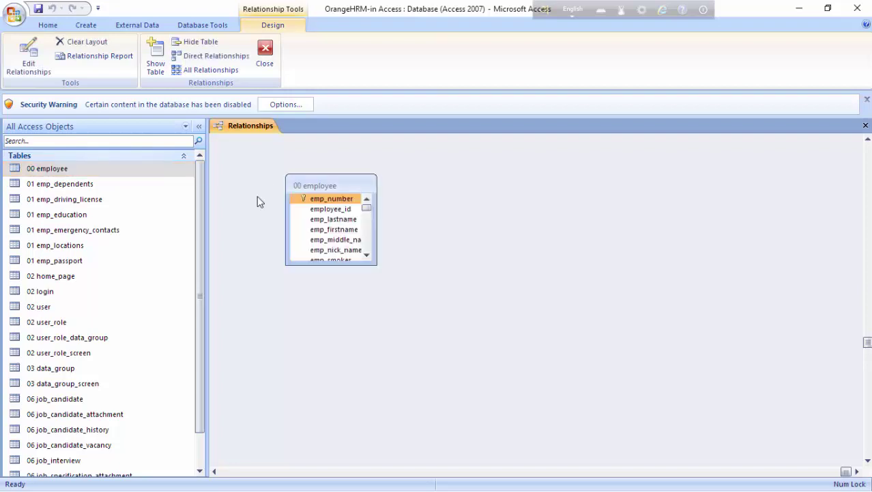
left_click_drag(82, 185, 326, 307)
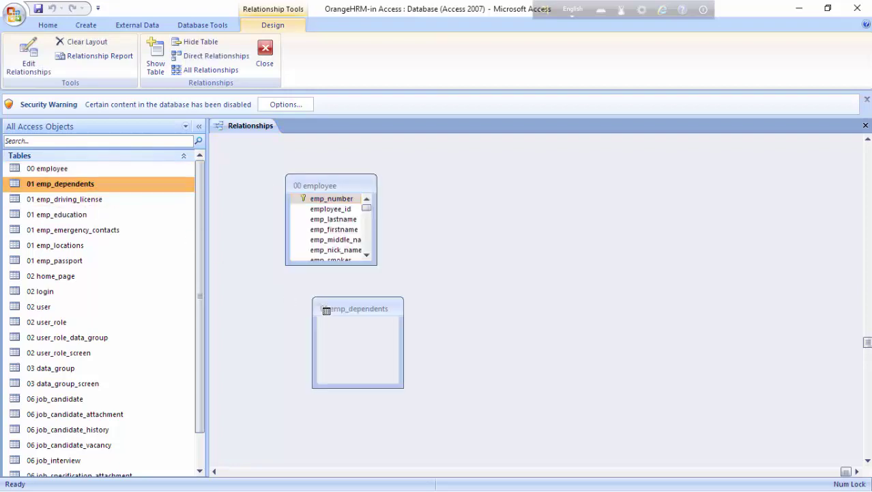
left_click(80, 200)
left_click_drag(80, 200, 464, 200)
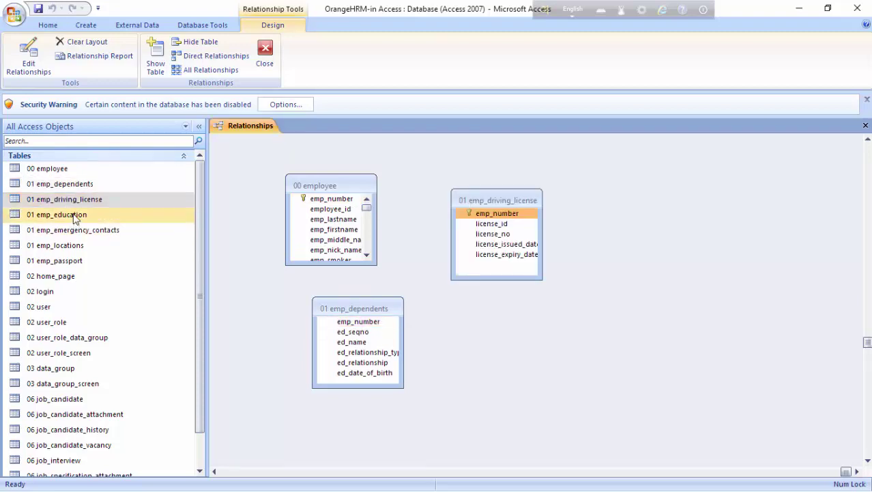
left_click_drag(72, 216, 513, 326)
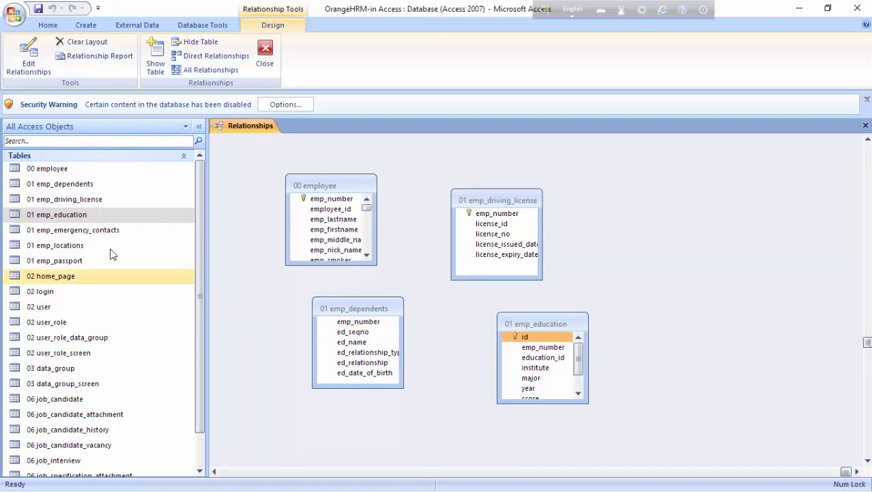
left_click(353, 231)
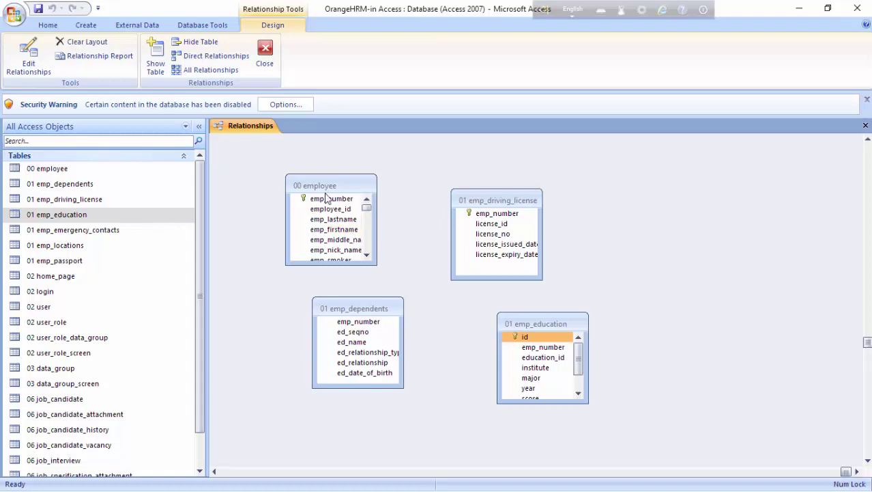
- Link 00 employee to emp_dependents and emp_driving_license on emp_number
left_click_drag(327, 197, 356, 331)
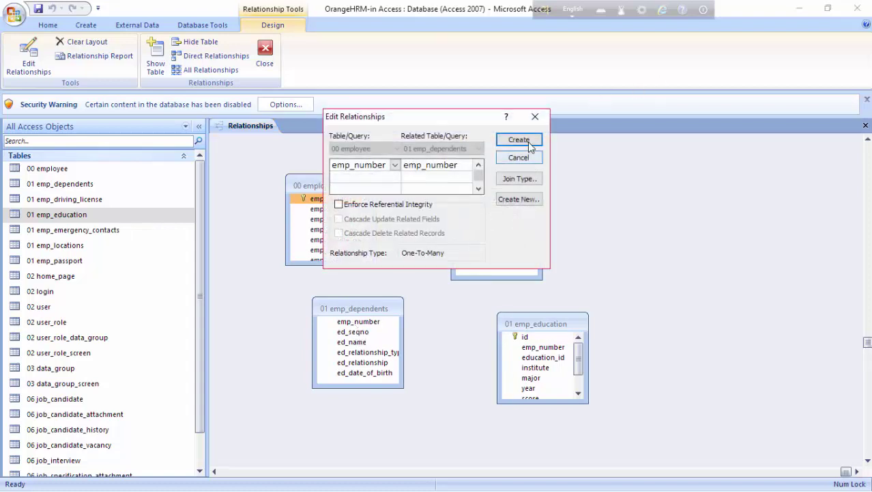
left_click(528, 141)
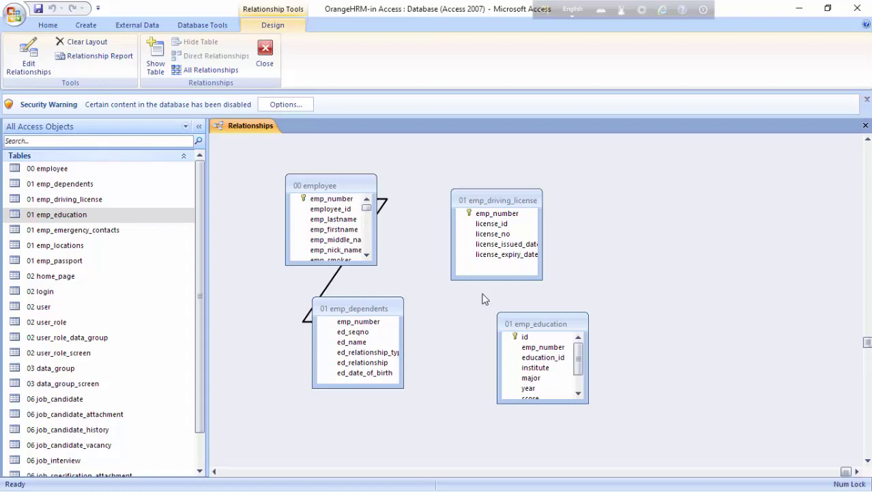
left_click(335, 240)
left_click(344, 200)
left_click_drag(344, 201, 501, 214)
left_click(518, 140)
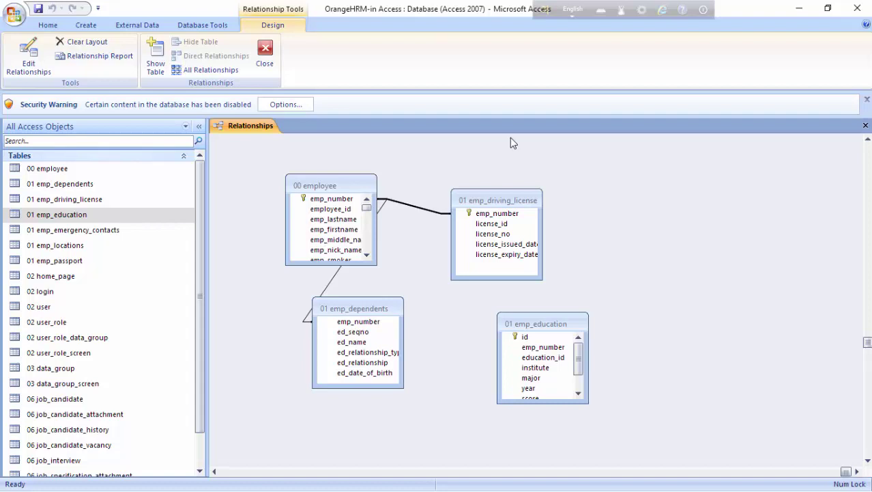
- Link 00 employee's employee_id to the emp_education id field
left_click(361, 198)
left_click(335, 209)
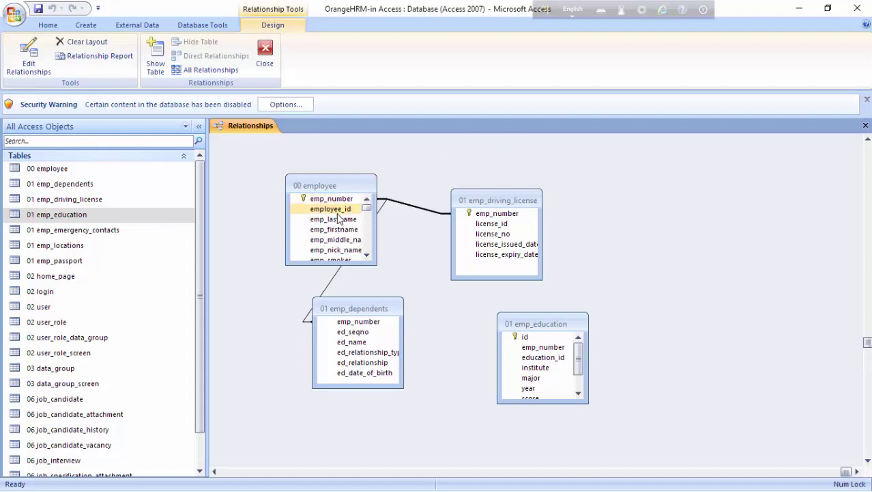
left_click(337, 217)
left_click(323, 211)
left_click(326, 200)
left_click_drag(334, 203, 429, 268)
scroll(368, 214, "down", 4)
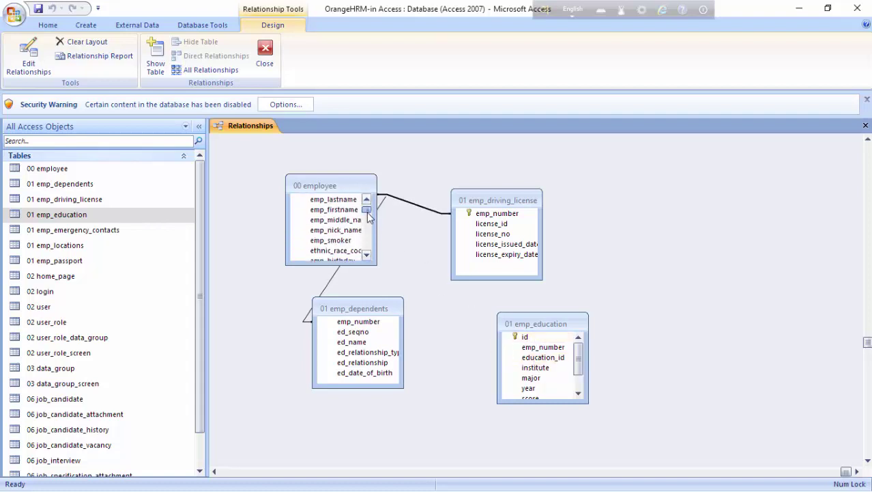
scroll(369, 211, "up", 4)
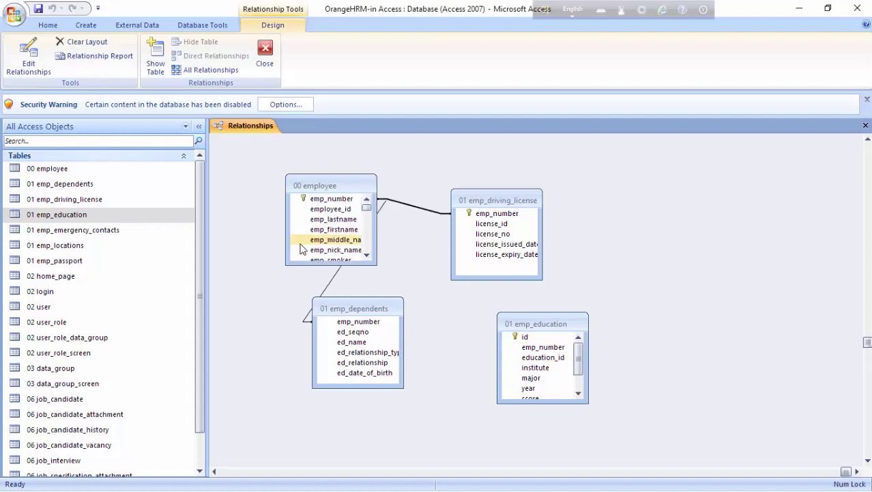
left_click_drag(334, 209, 527, 340)
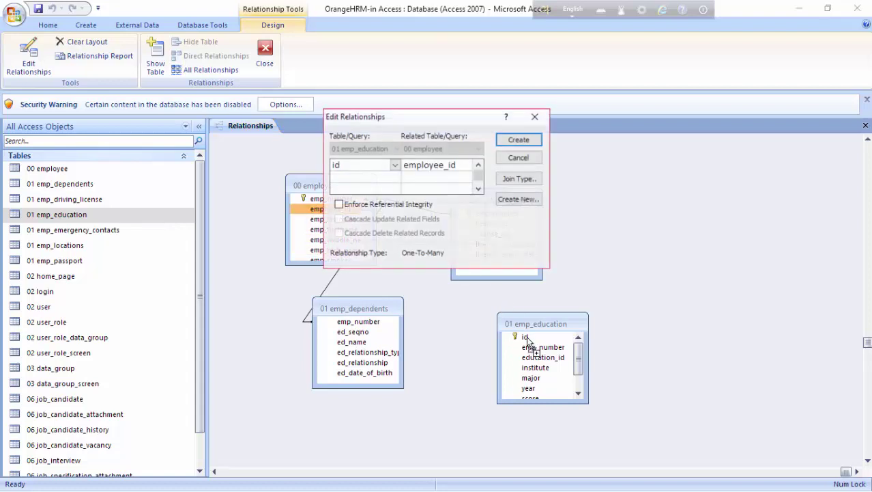
left_click(519, 140)
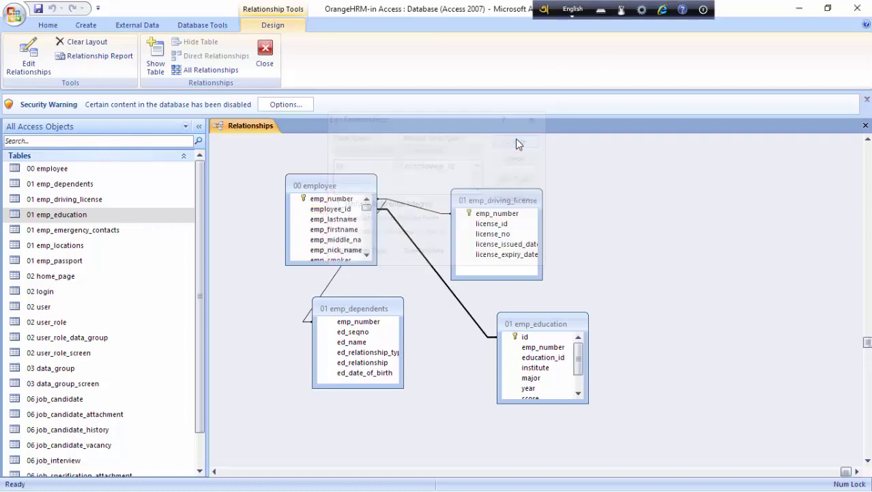
- Rearrange the employee, dependents, driving license and education tables closer together
left_click(298, 190)
left_click_drag(299, 190, 252, 170)
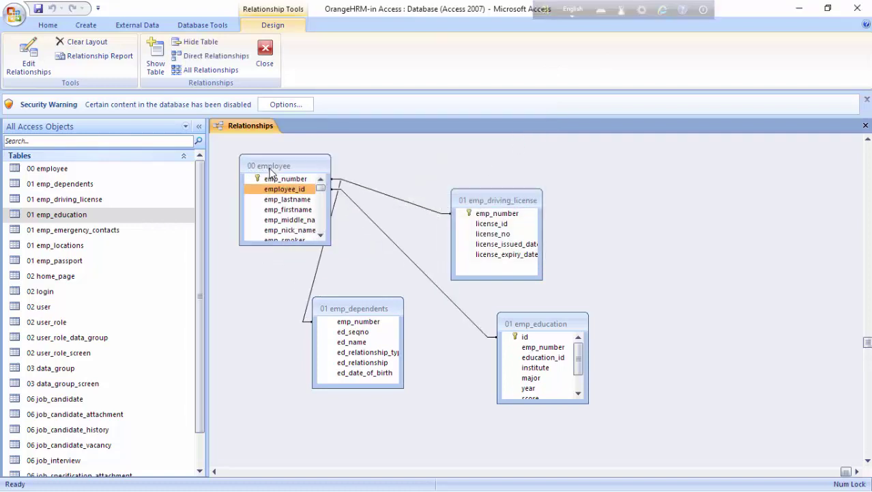
left_click(369, 307)
left_click_drag(369, 308, 303, 282)
left_click_drag(485, 205, 403, 176)
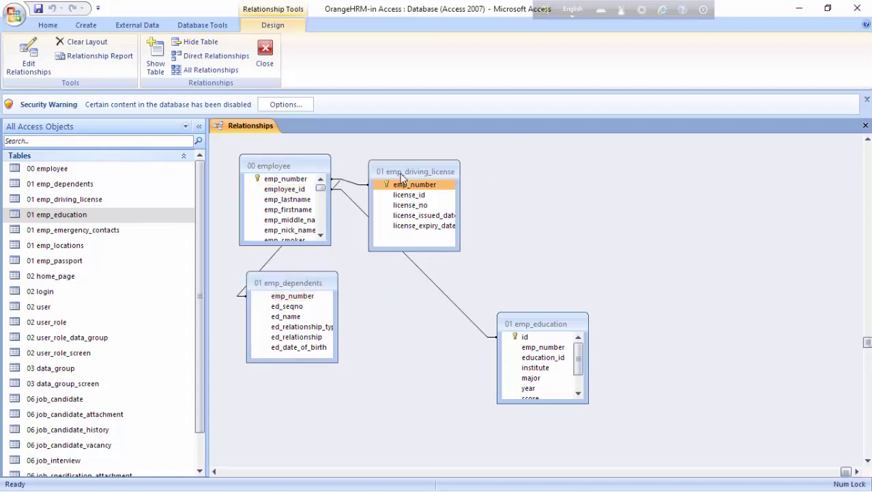
left_click(540, 329)
left_click_drag(539, 329, 415, 284)
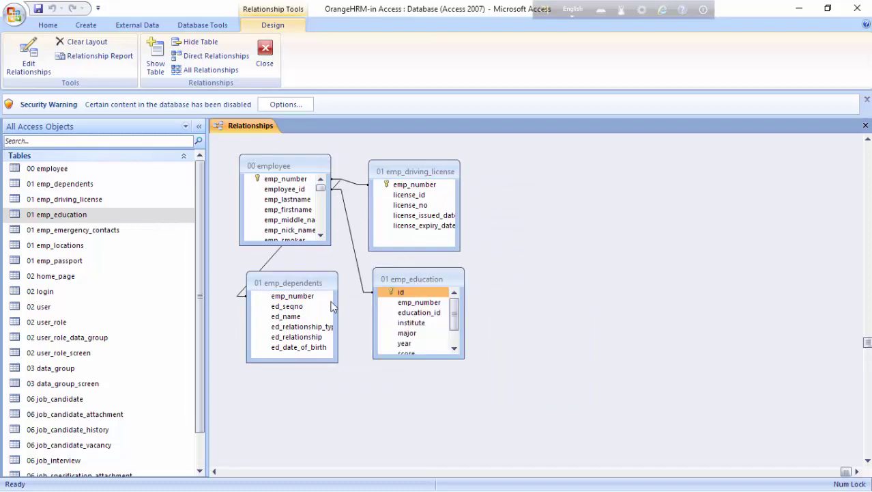
- Add 06 job_candidate_vacancy, 06 job_candidate and 06 job_vacancy to the layout
left_click_drag(198, 370, 198, 401)
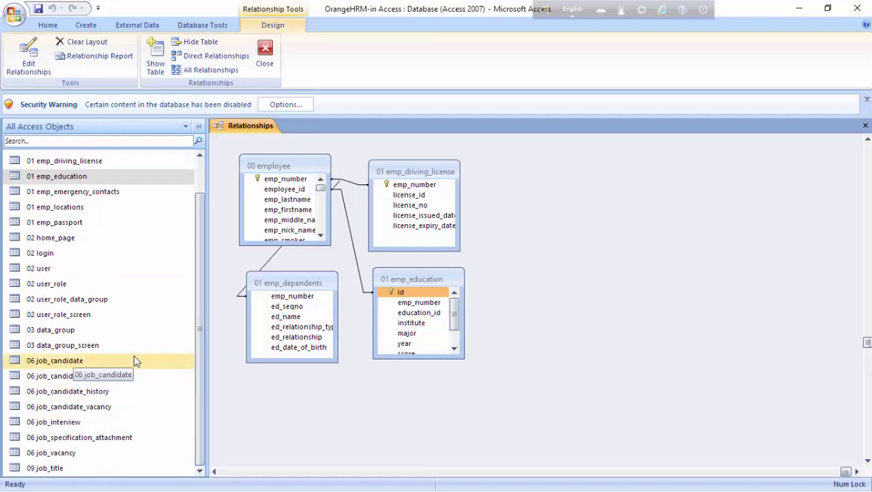
left_click(95, 407)
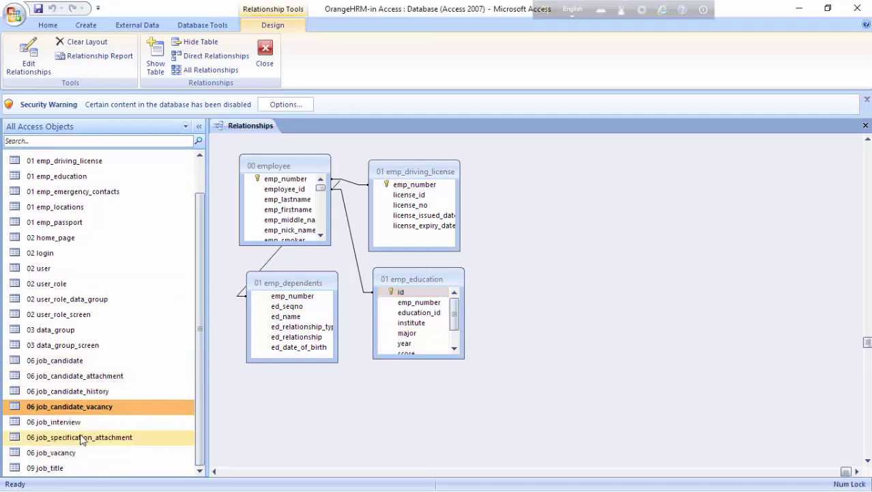
left_click_drag(89, 410, 560, 198)
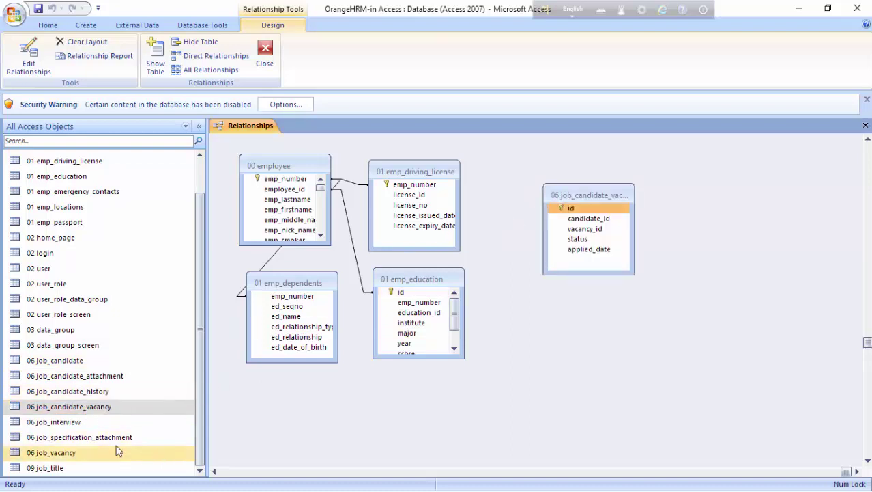
left_click(83, 360)
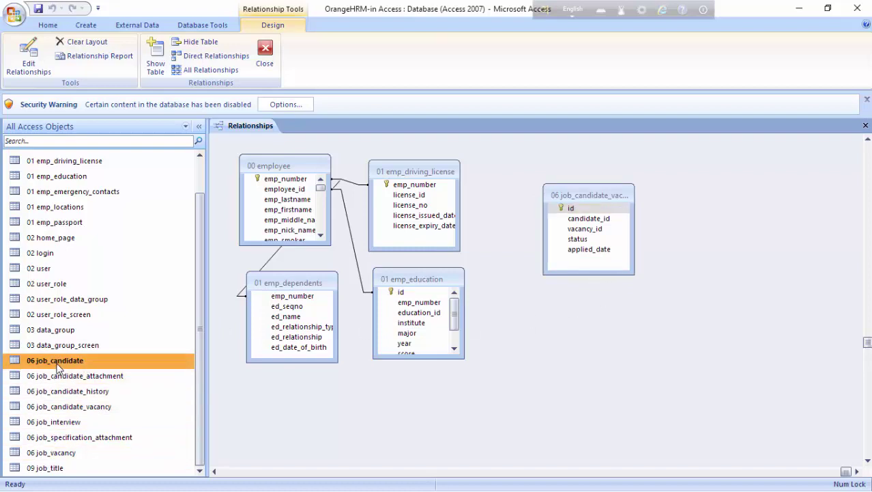
left_click_drag(57, 363, 701, 212)
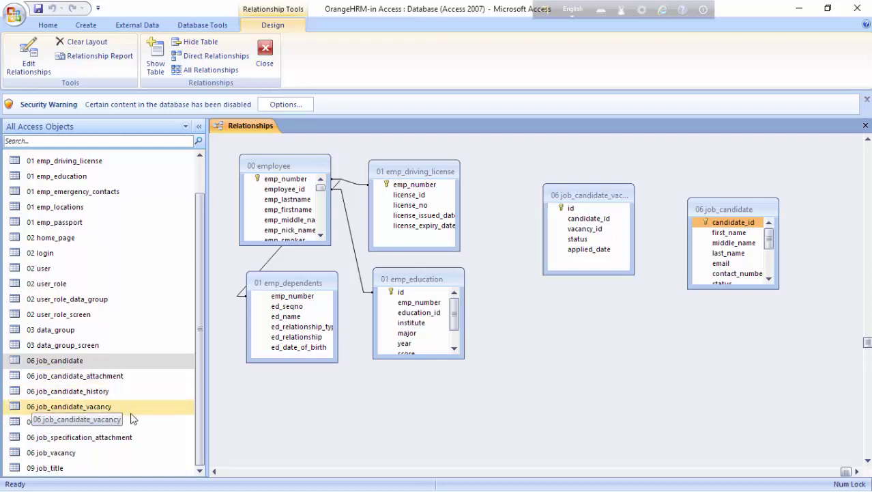
left_click(96, 449)
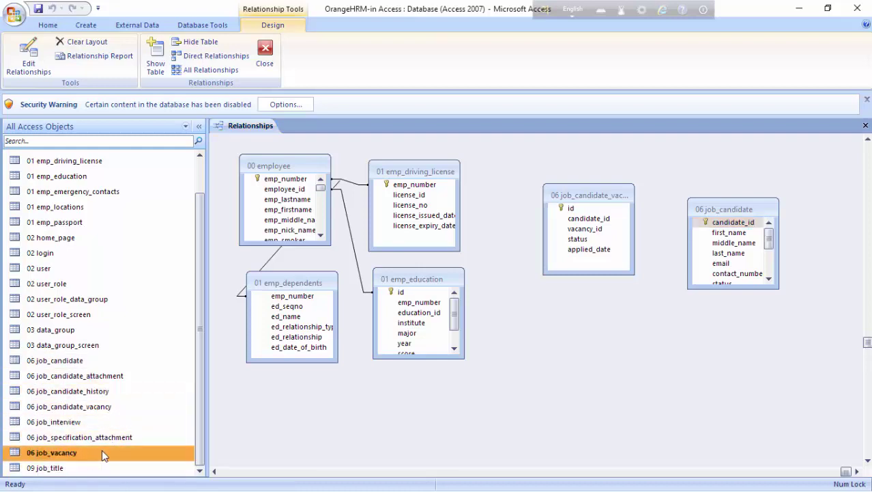
left_click_drag(81, 452, 643, 343)
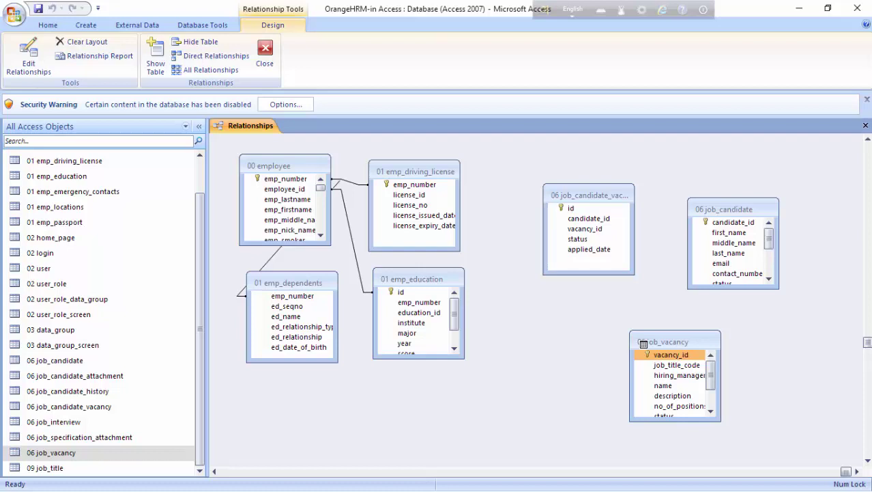
- Link job_candidate_vacancy to job_vacancy on vacancy_id and job_candidate on candidate_id
left_click_drag(643, 343, 686, 358)
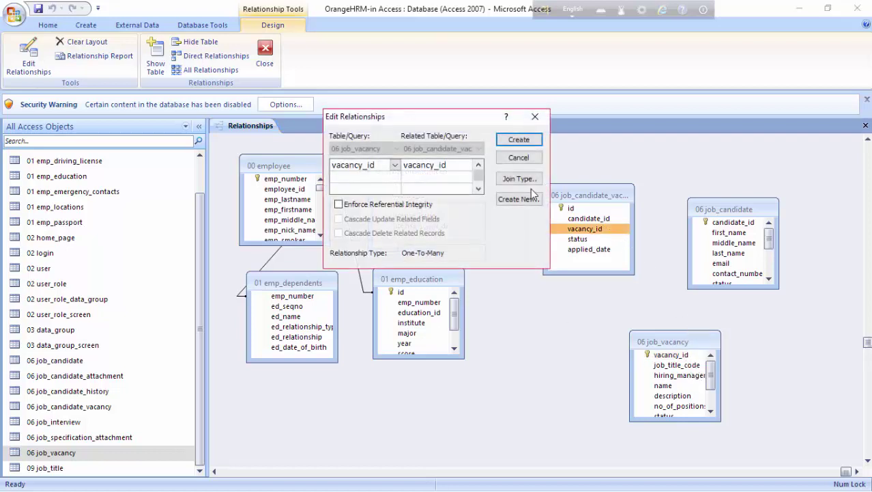
left_click(520, 141)
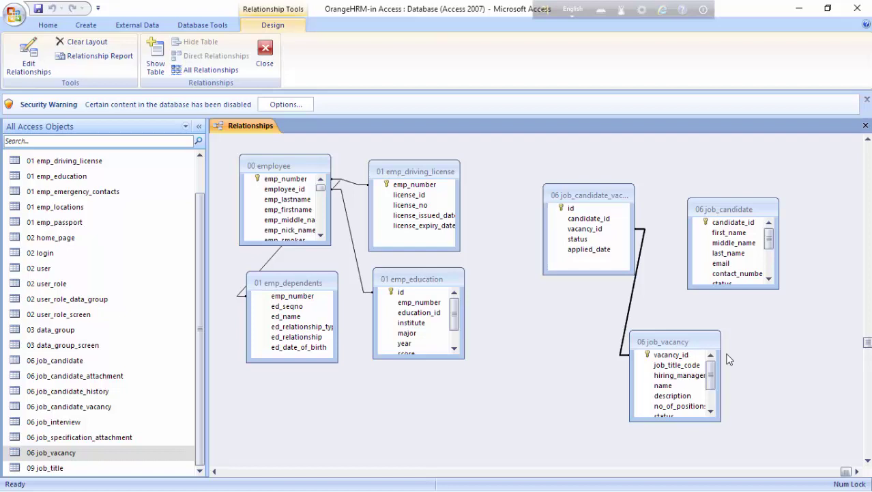
left_click(609, 220)
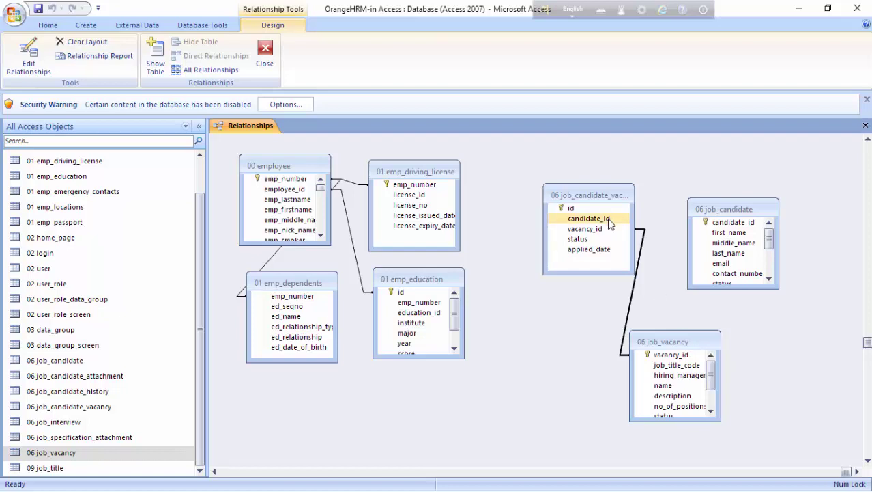
left_click_drag(608, 219, 749, 226)
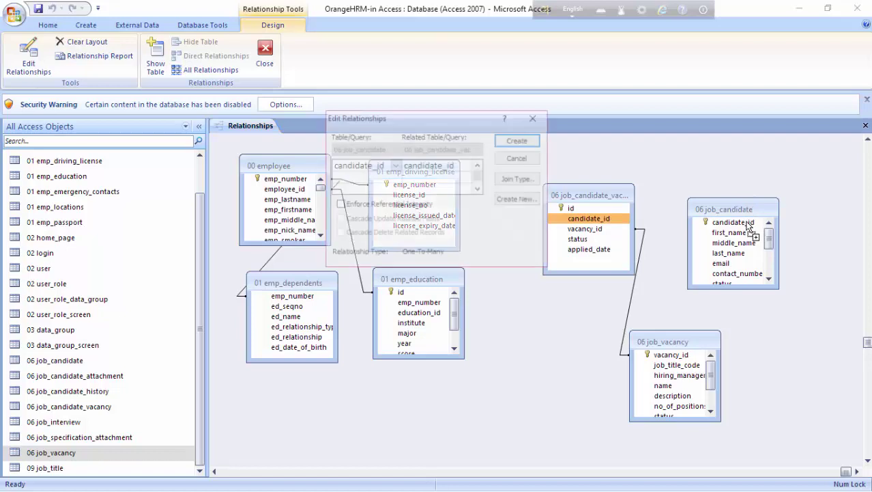
left_click(521, 141)
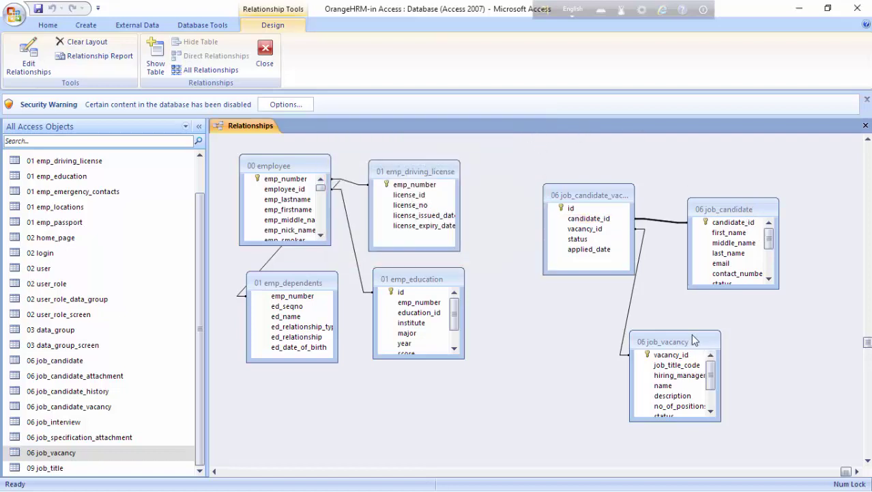
left_click_drag(693, 334, 675, 311)
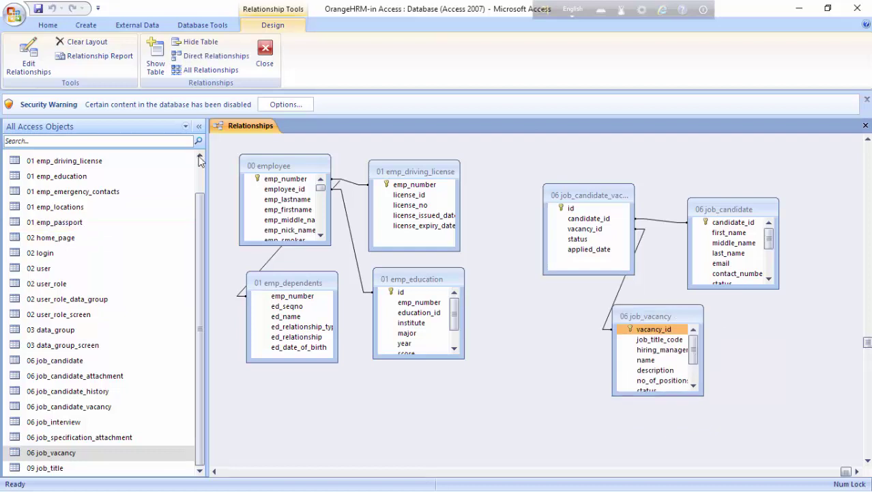
- Save the relationships layout and start a Simple Query Wizard
right_click(220, 127)
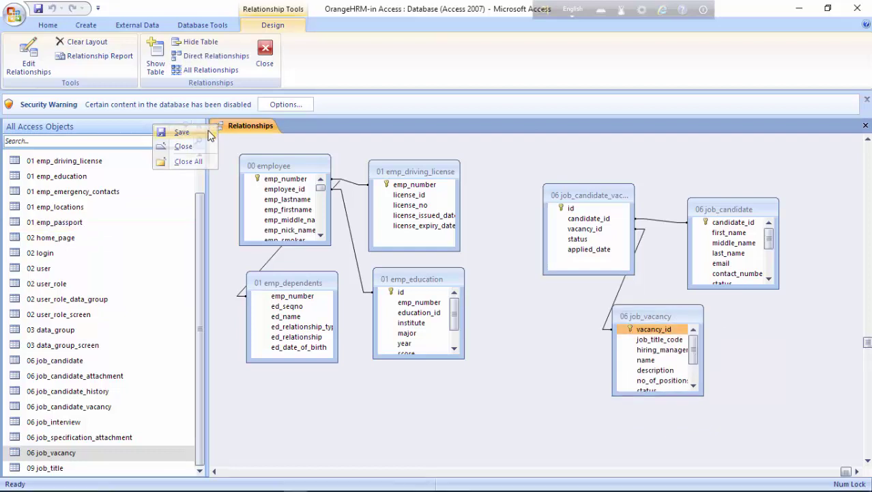
left_click(208, 134)
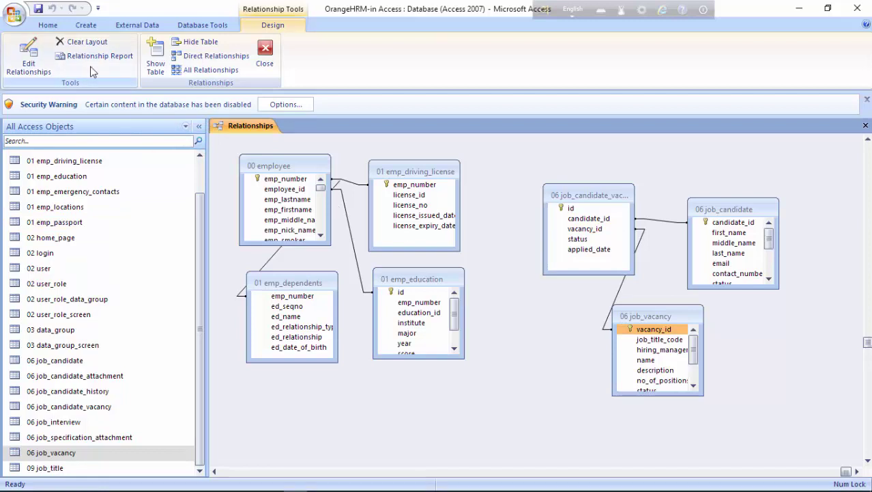
left_click(87, 26)
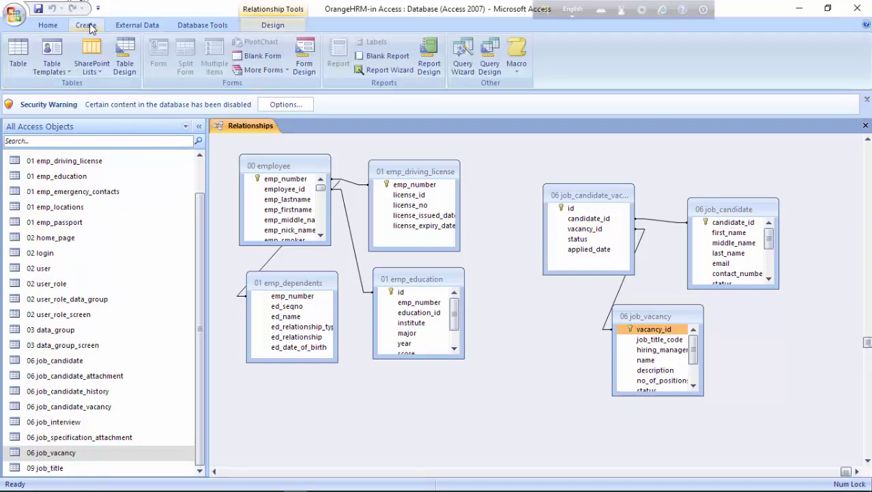
left_click(460, 71)
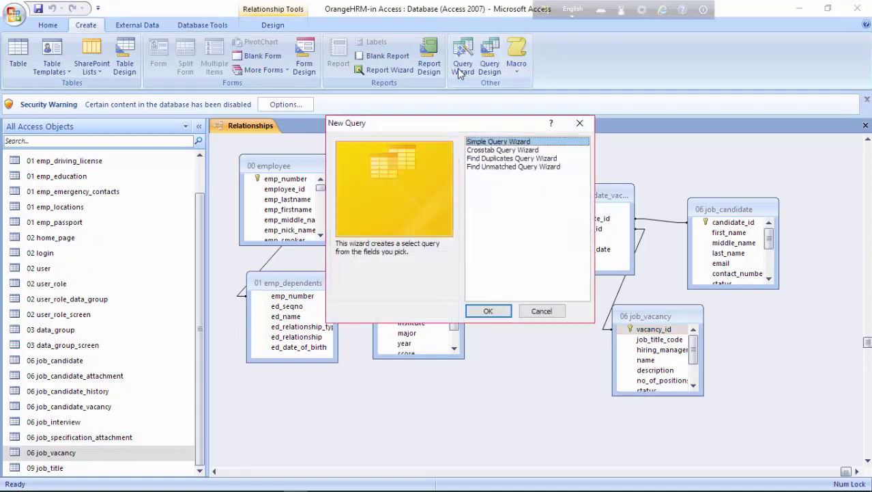
left_click(490, 314)
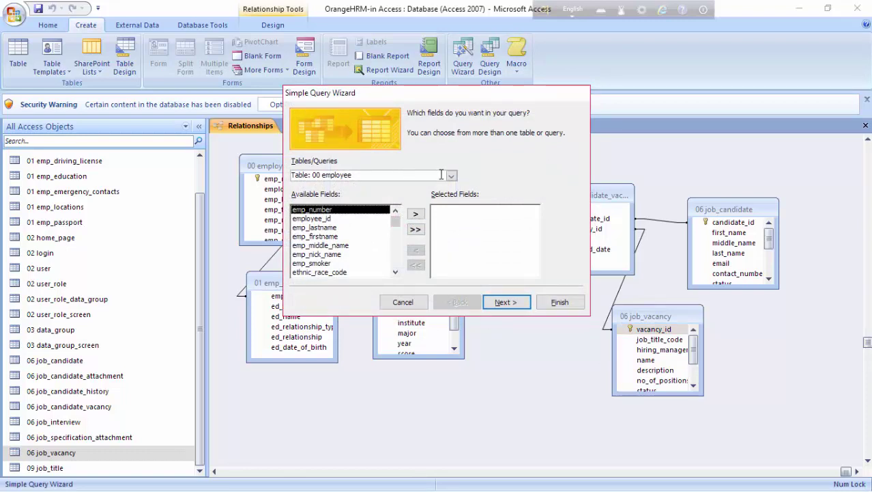
- Add emp_number, employee_id, emp_lastname, emp_firstname, emp_middle_name, ed_name and ed_relationship_type
left_click(414, 215)
left_click(414, 215)
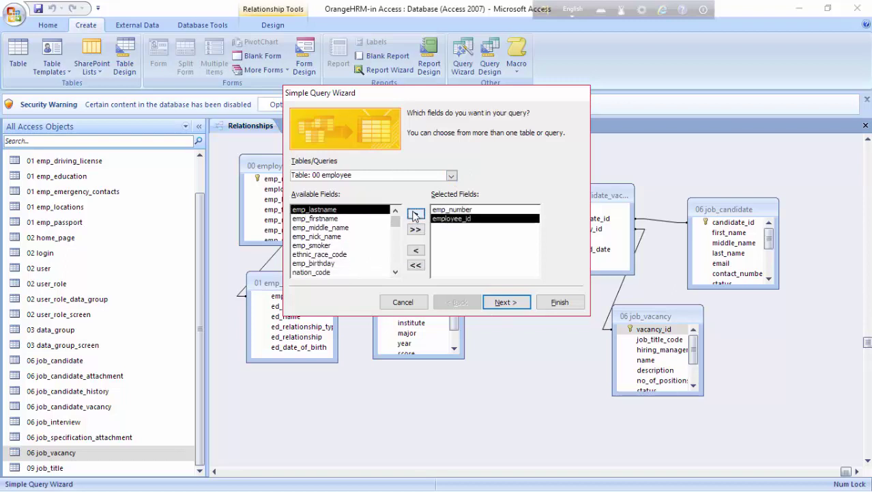
left_click(414, 215)
left_click(414, 215)
left_click(415, 215)
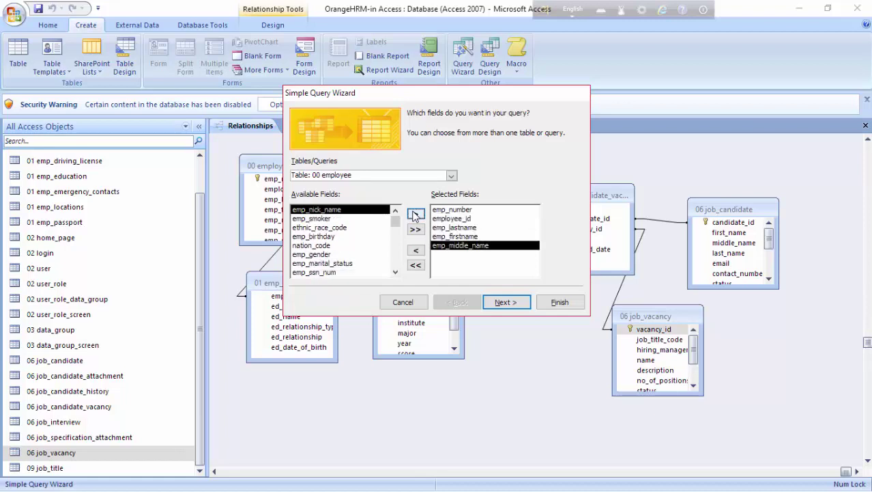
left_click(452, 175)
left_click(431, 196)
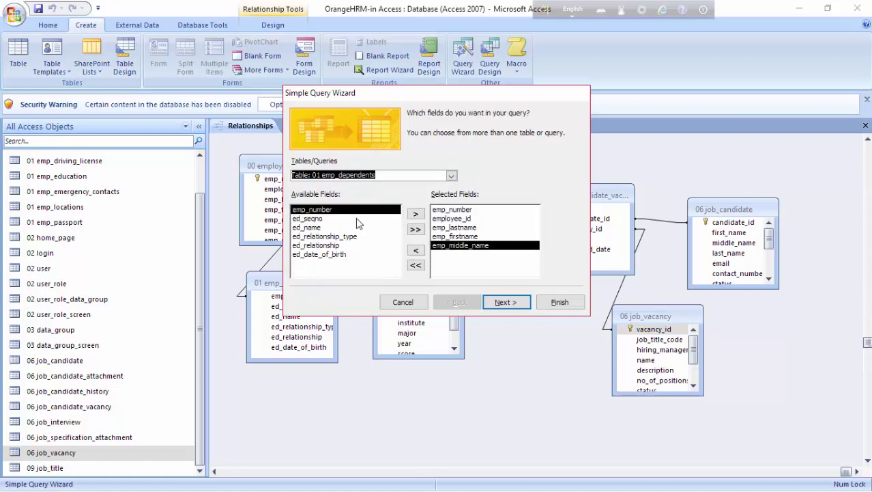
left_click(299, 229)
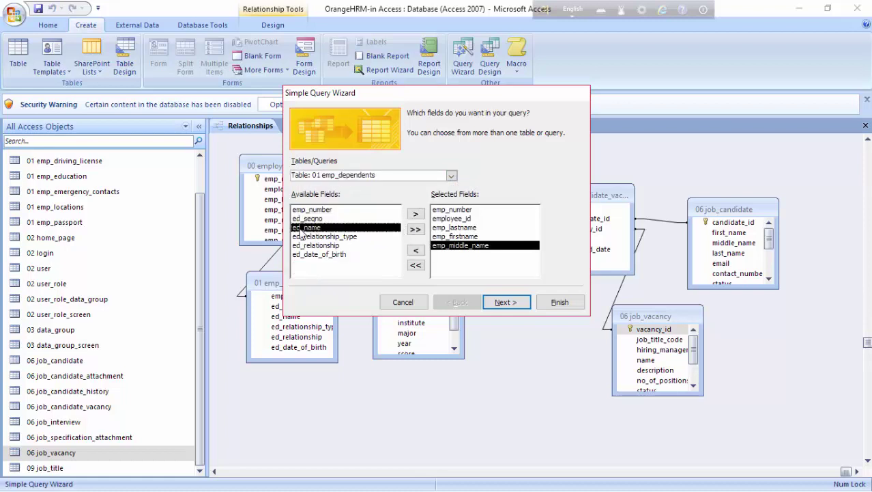
left_click(417, 214)
left_click(416, 214)
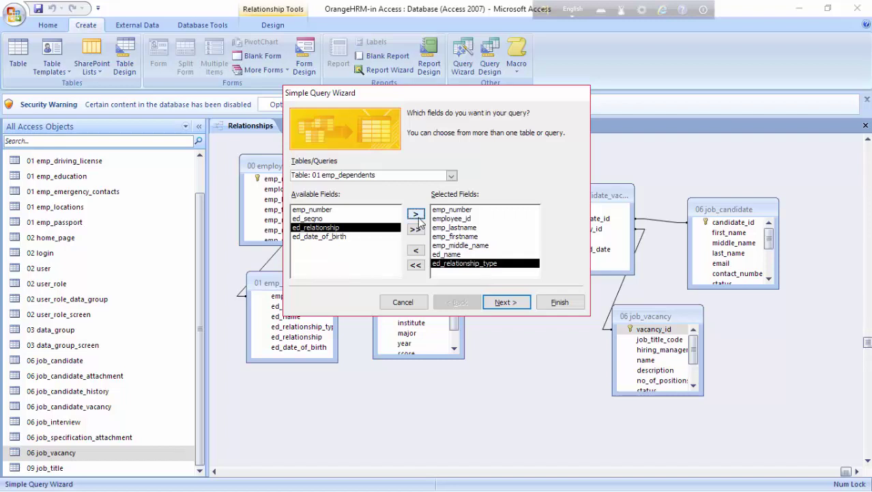
- Finish it as a detail query and open it in Design View
left_click(509, 303)
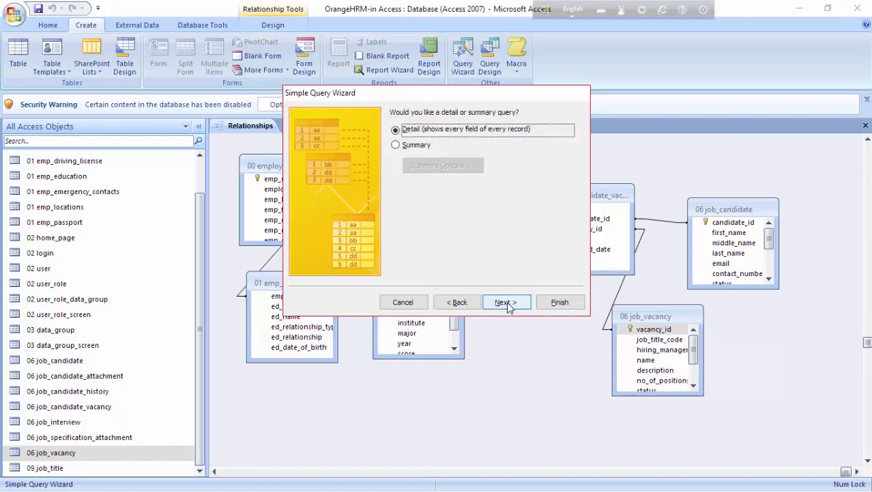
left_click(508, 302)
left_click(568, 303)
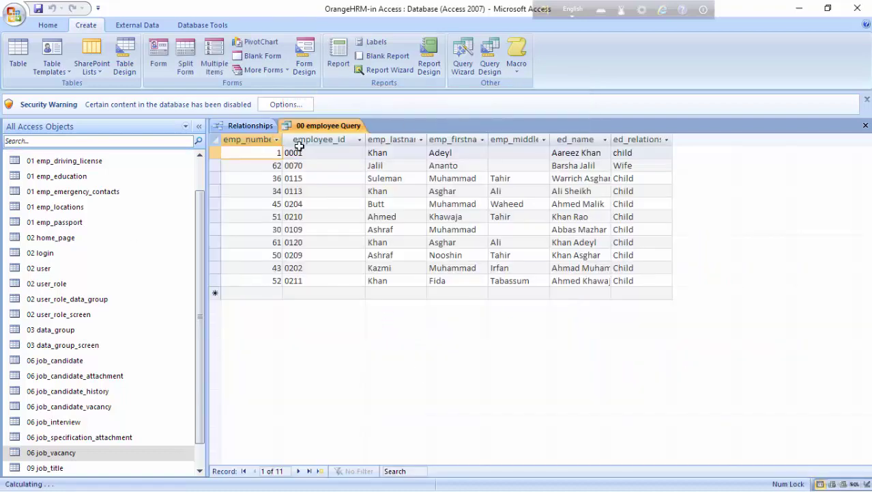
right_click(335, 126)
left_click(312, 172)
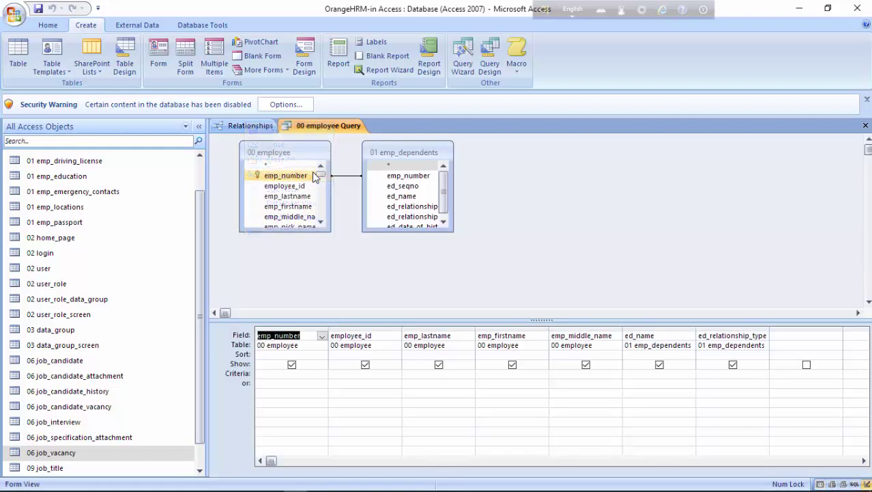
left_click(343, 176)
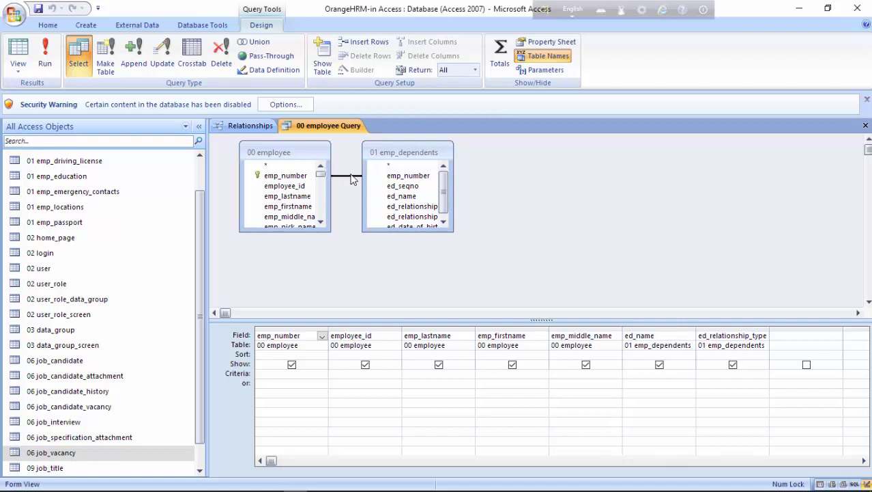
- Set the employee–dependents join to option 2, keeping all 00 employee records
right_click(350, 177)
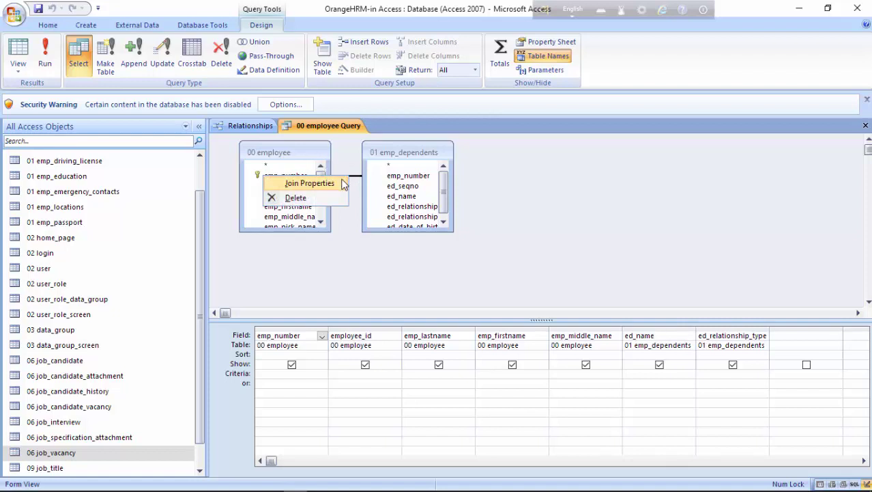
left_click(309, 183)
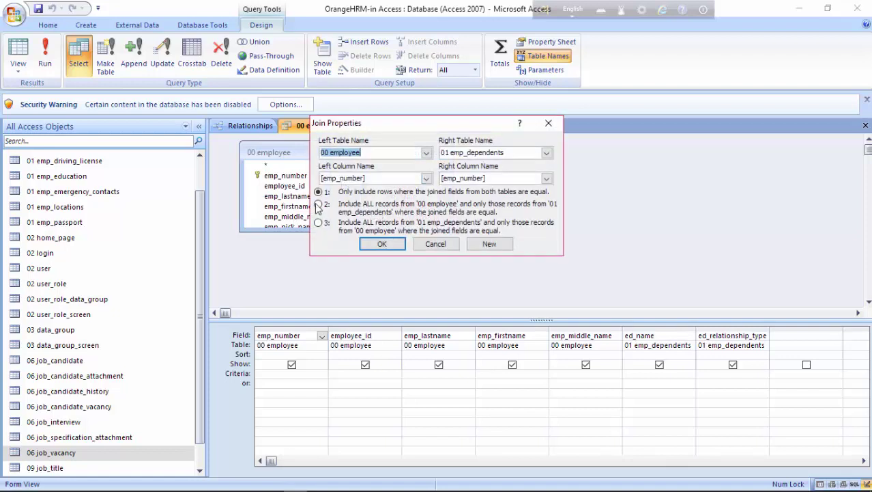
left_click(318, 205)
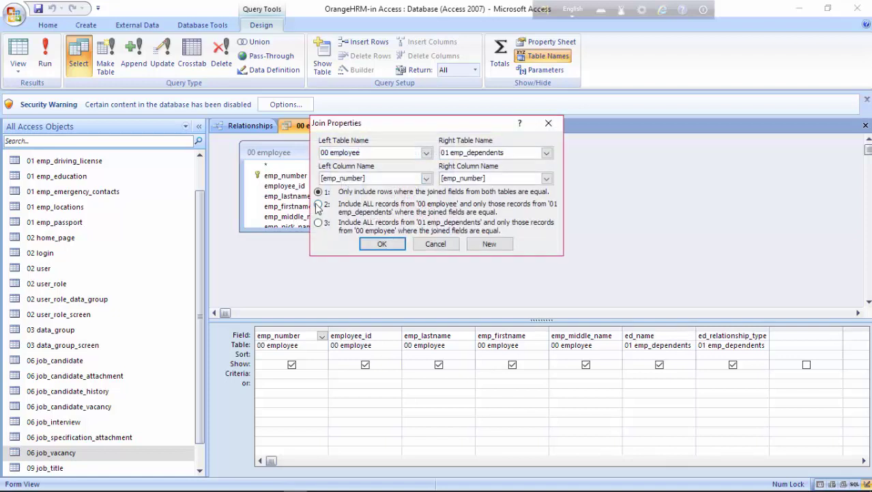
left_click(382, 244)
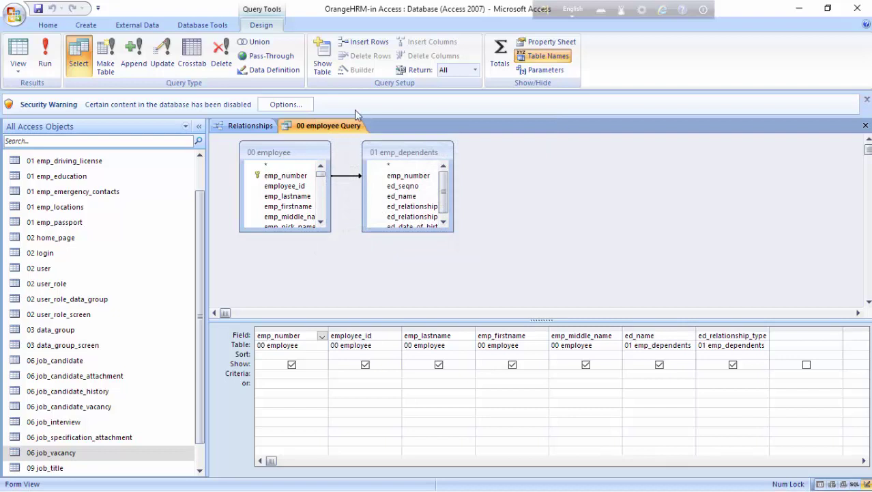
right_click(336, 123)
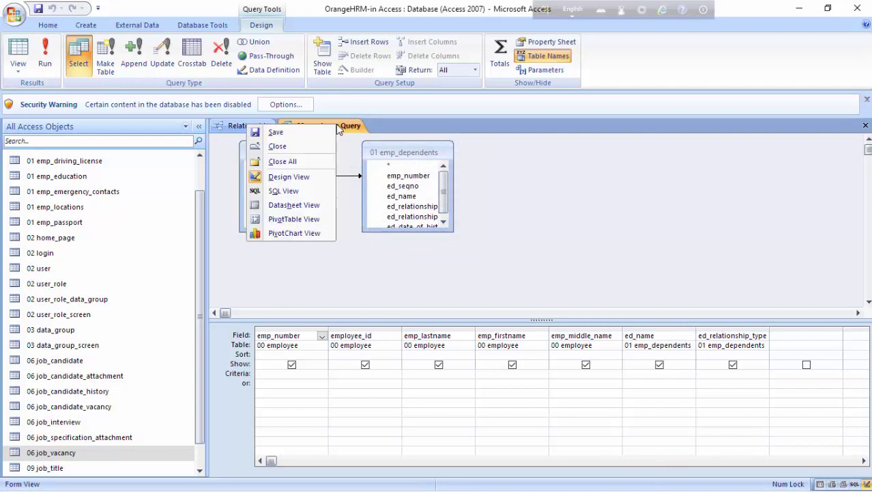
- Switch the query to Datasheet View to check its 42 records
left_click(318, 206)
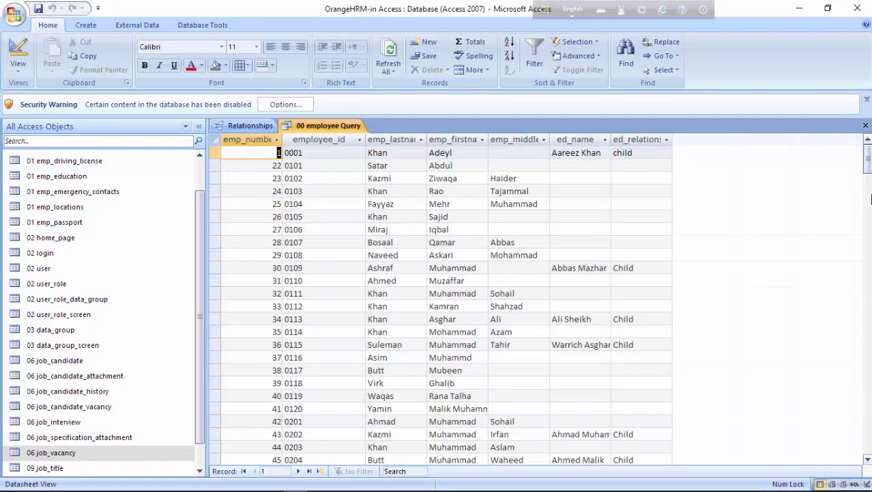
mouse_move(869, 163)
left_mouse_down()
mouse_move(865, 428)
mouse_move(866, 159)
left_mouse_up()
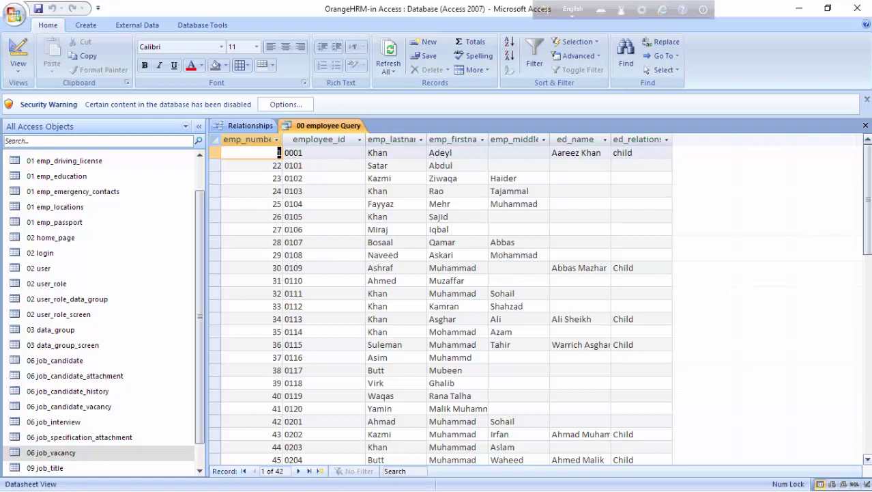
right_click(347, 128)
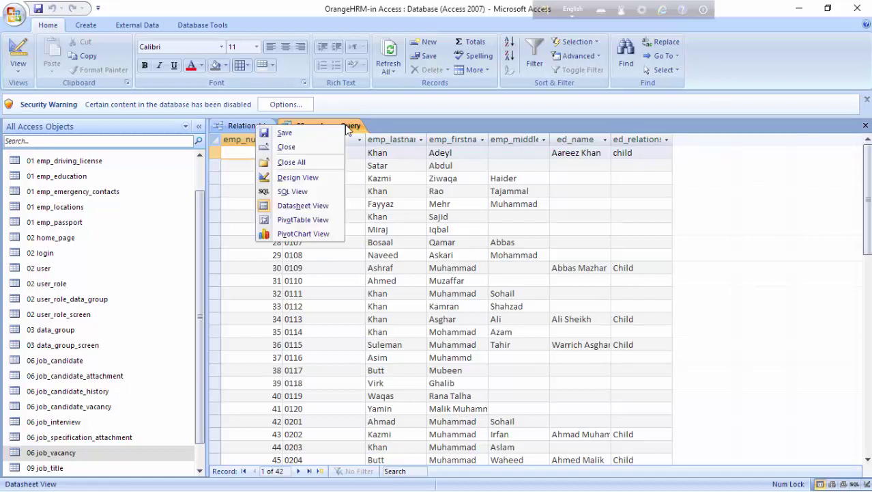
- Show the query's SQL View, copy the SQL, and minimize Access
left_click(291, 193)
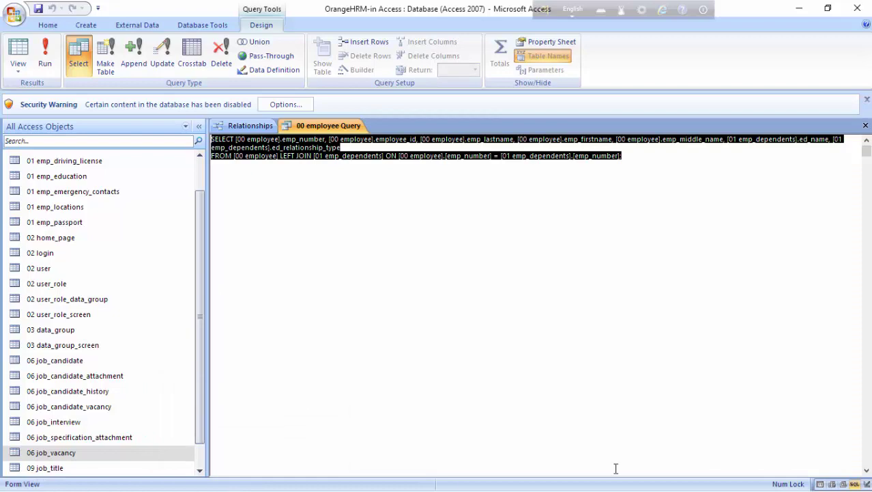
left_click(798, 9)
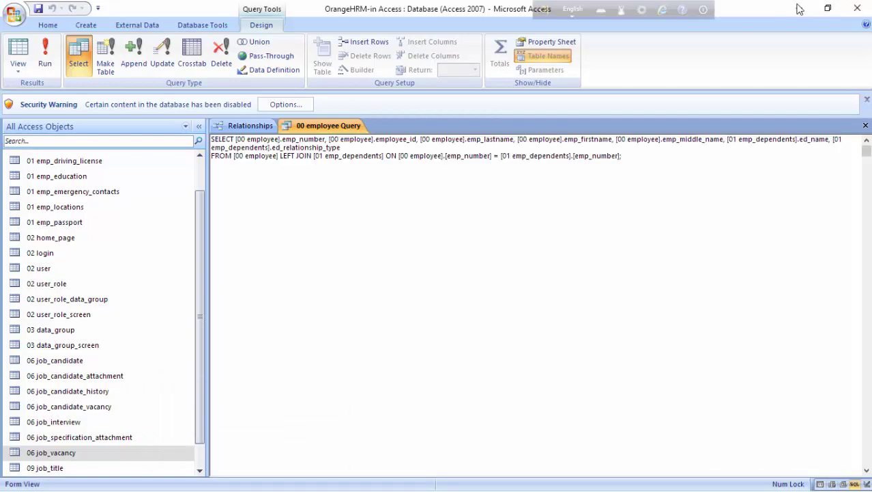
- Paste the SQL into Notepad and put each selected field on its own line
mouse_move(224, 481)
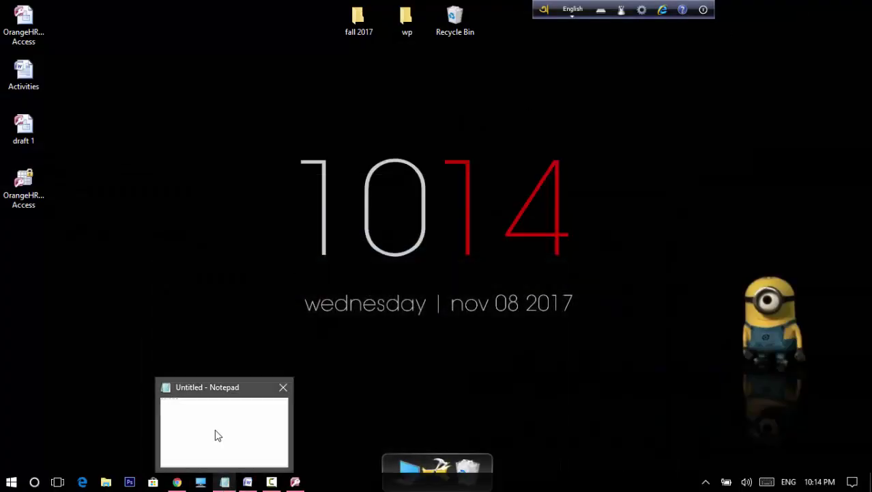
left_click(215, 430)
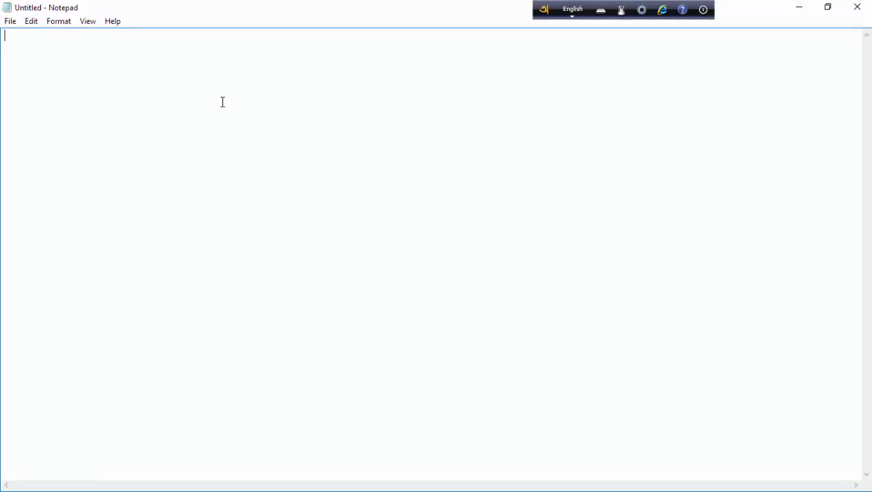
key("ctrl+v")
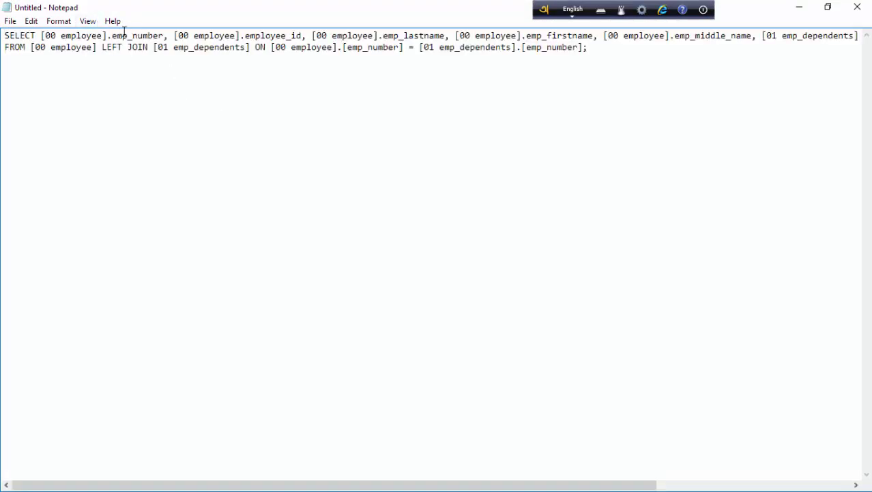
left_click(175, 35)
key("Return")
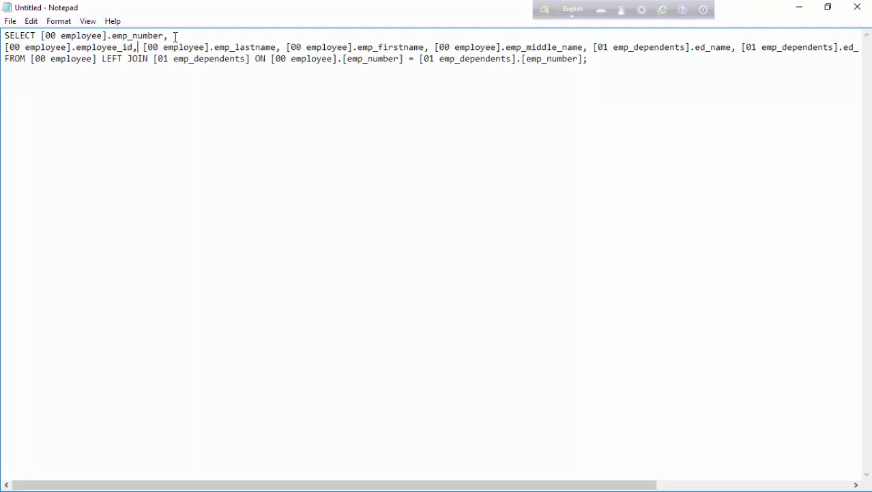
key("Return")
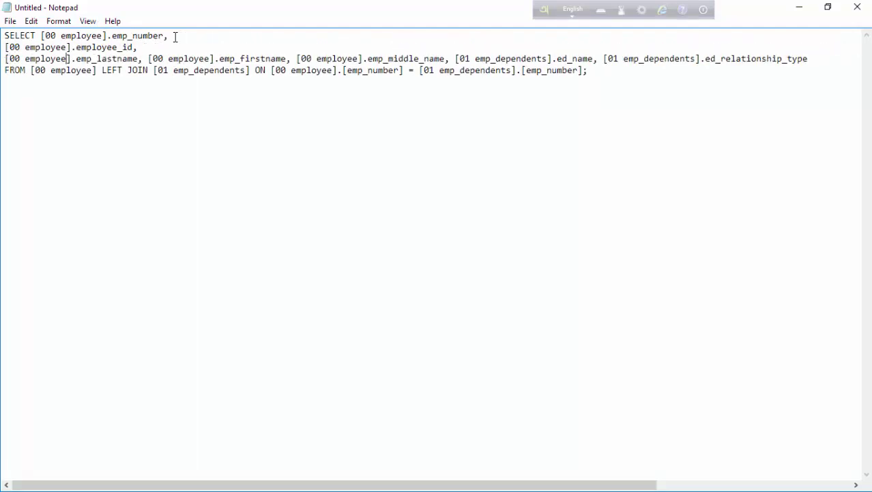
key("Right")
key("Right")
key("Right")
key("Right")
key("Right")
key("Right")
key("Right")
key("Right")
key("Right")
key("Right")
key("Right")
key("Right")
key("Right")
key("Right")
key("Right")
key("Right")
key("Return")
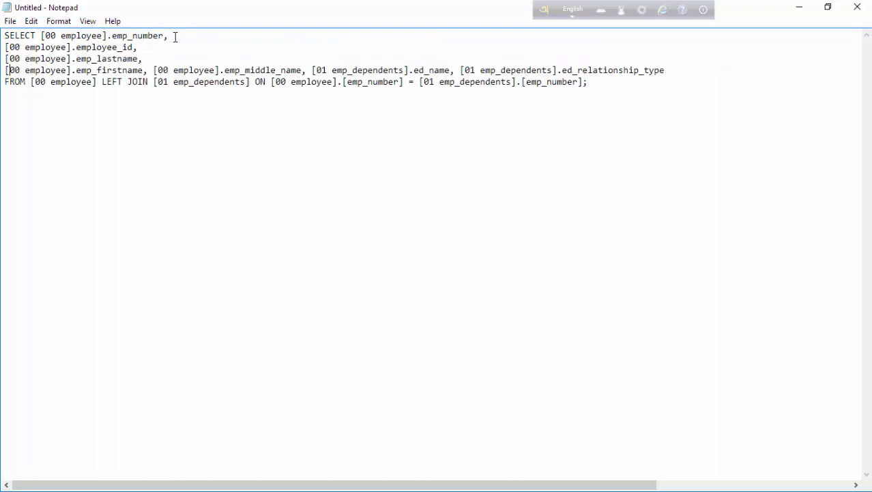
key("Return")
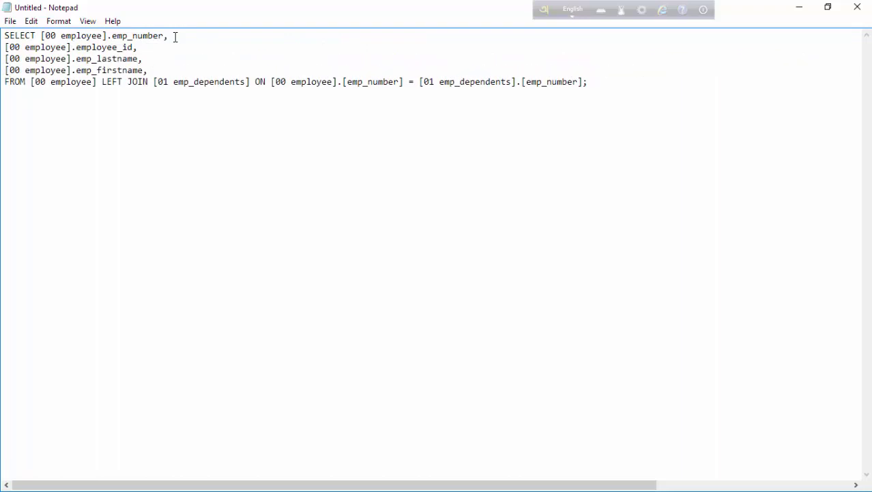
key("Right")
key("Right")
key("Right")
key("Right")
key("Right")
key("Right")
key("Right")
key("Right")
key("Right")
key("Right")
key("Right")
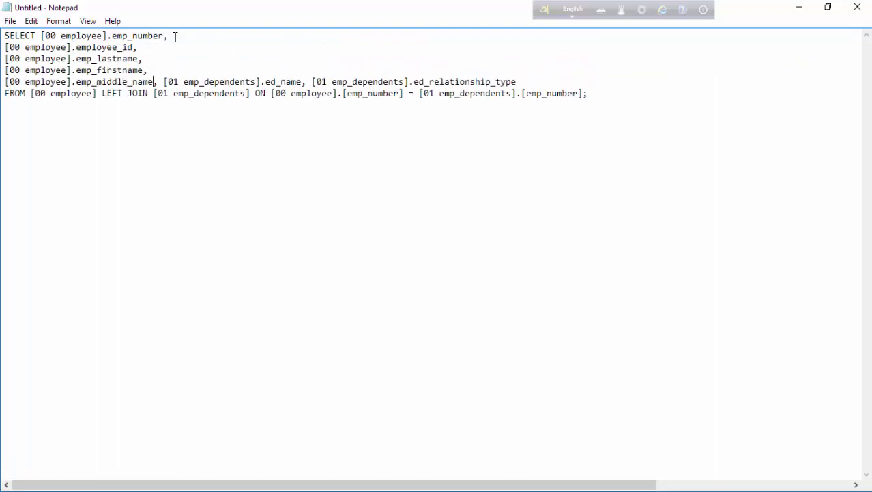
key("Return")
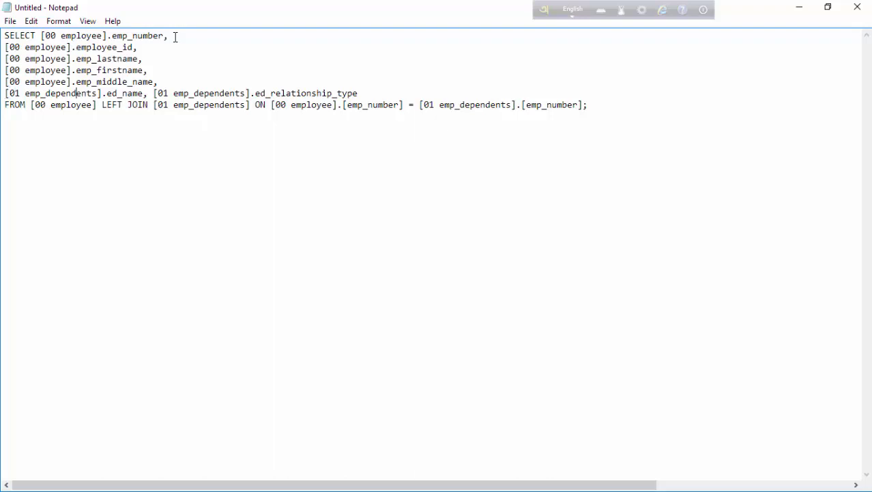
key("Return")
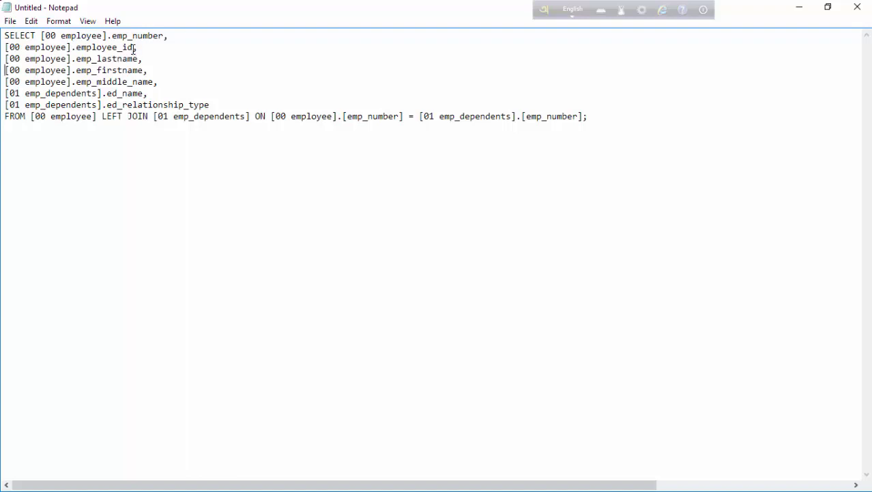
- Duplicate the employee_id line below itself and minimize Notepad
left_click_drag(137, 47, 2, 47)
key("ctrl+c")
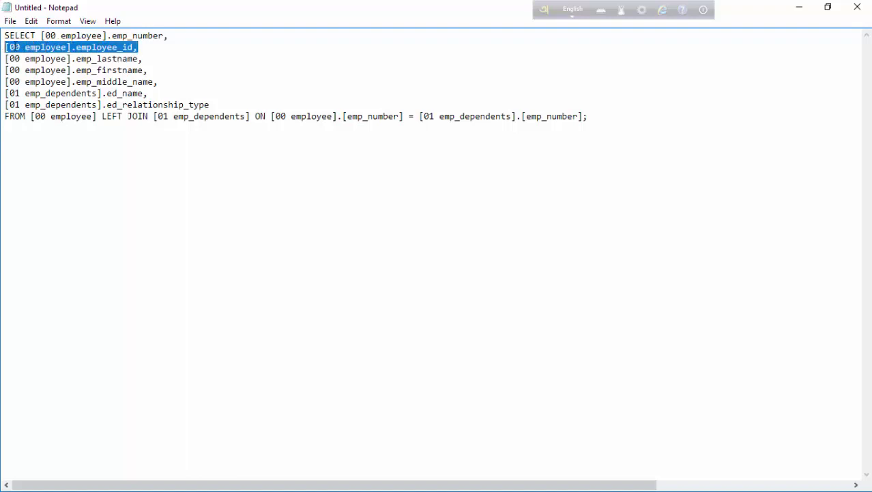
left_click(142, 46)
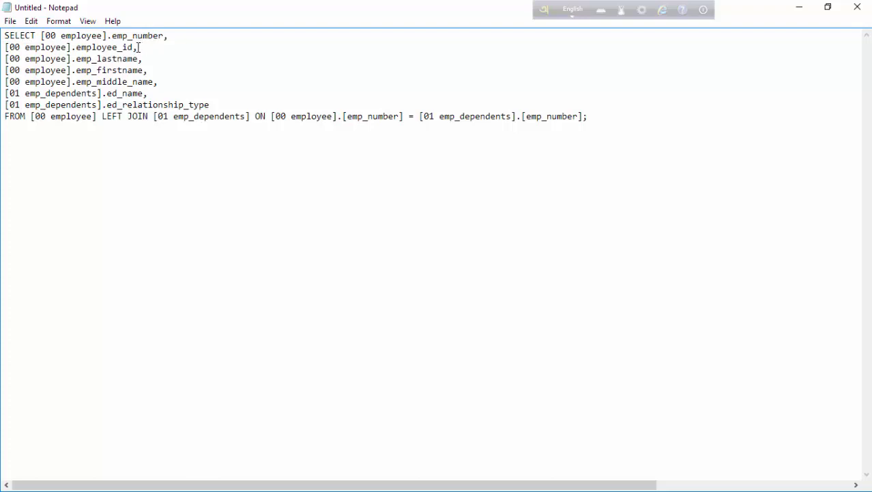
key("Return")
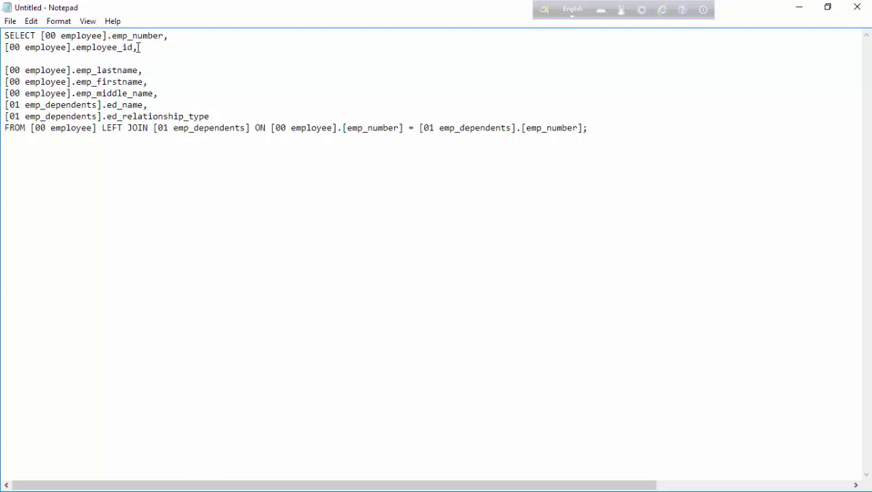
key("ctrl+v")
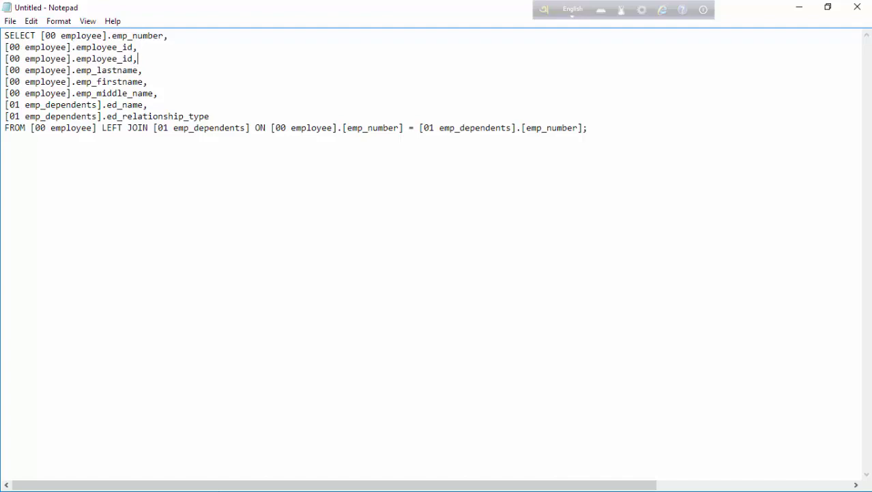
left_click(800, 7)
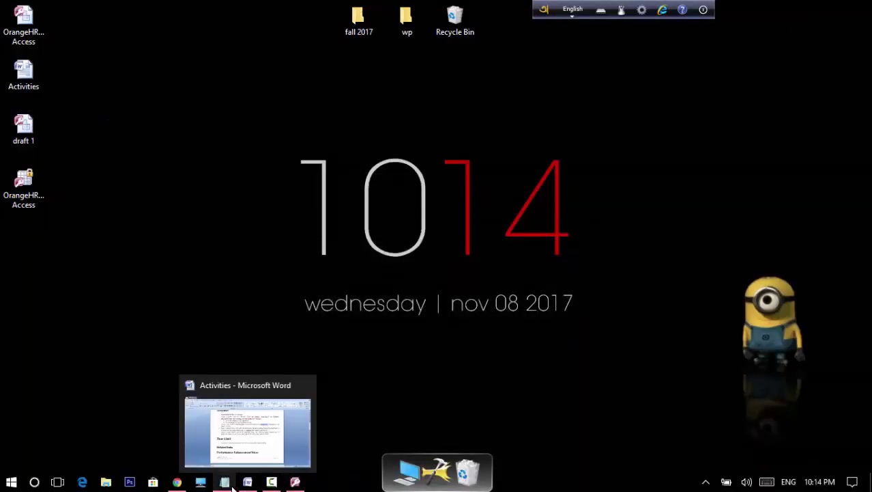
- Check the joined_date field name in Word's Activities task 3, then return to Notepad
mouse_move(271, 487)
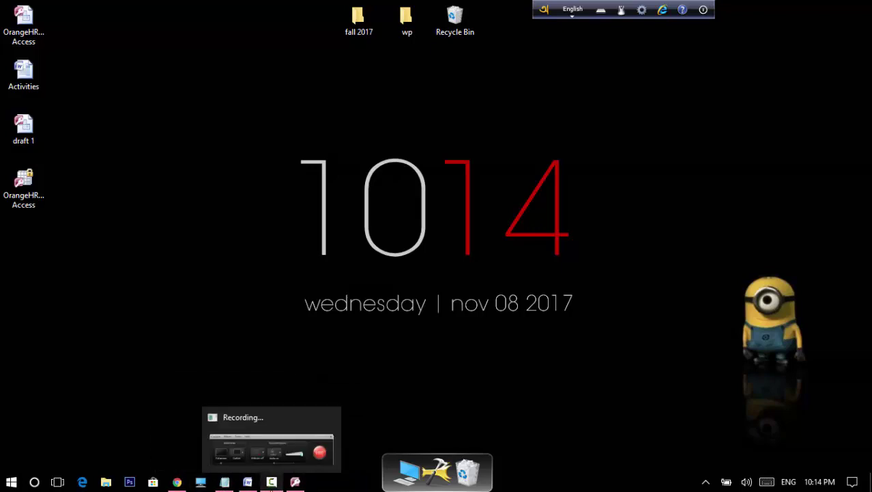
left_click(241, 430)
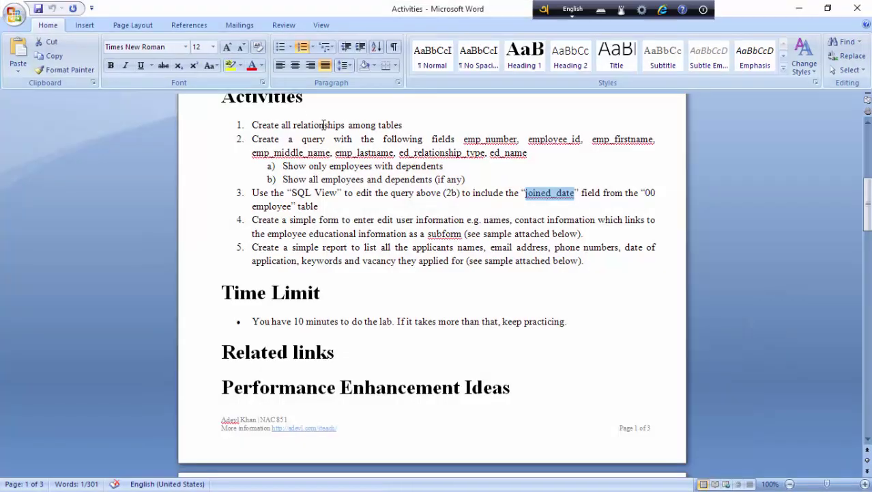
left_click(551, 196)
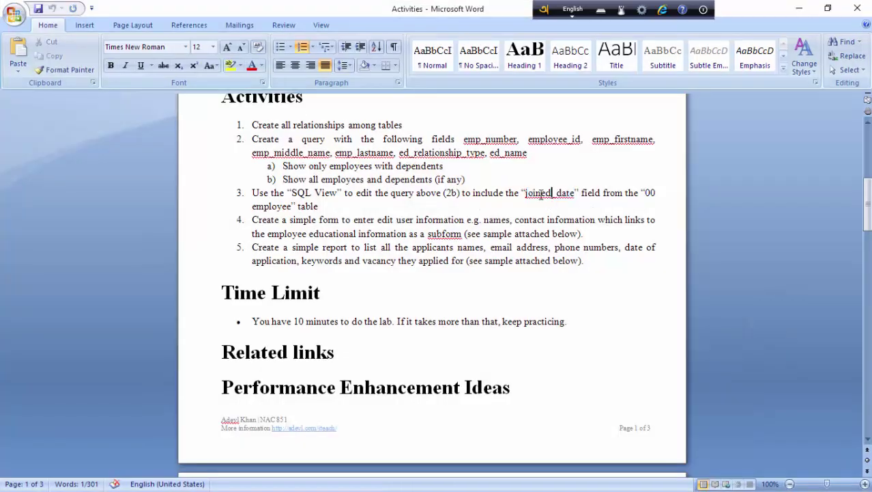
left_click_drag(525, 193, 575, 193)
key("ctrl+c")
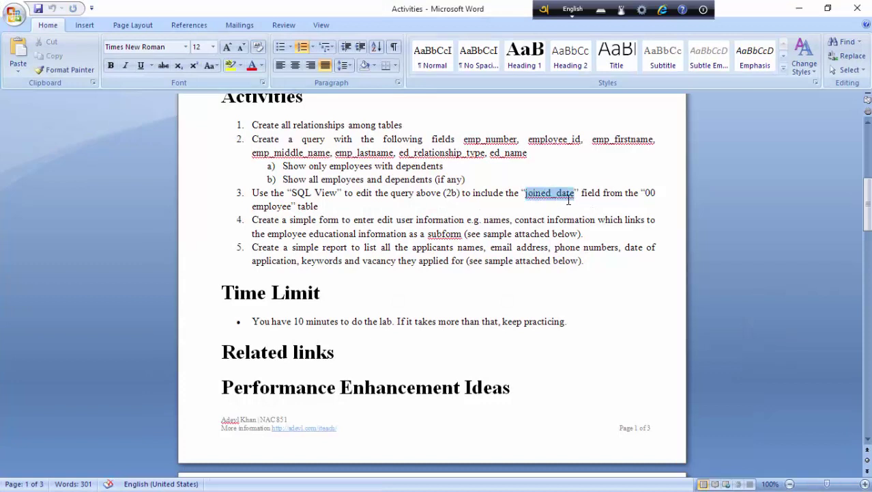
mouse_move(263, 486)
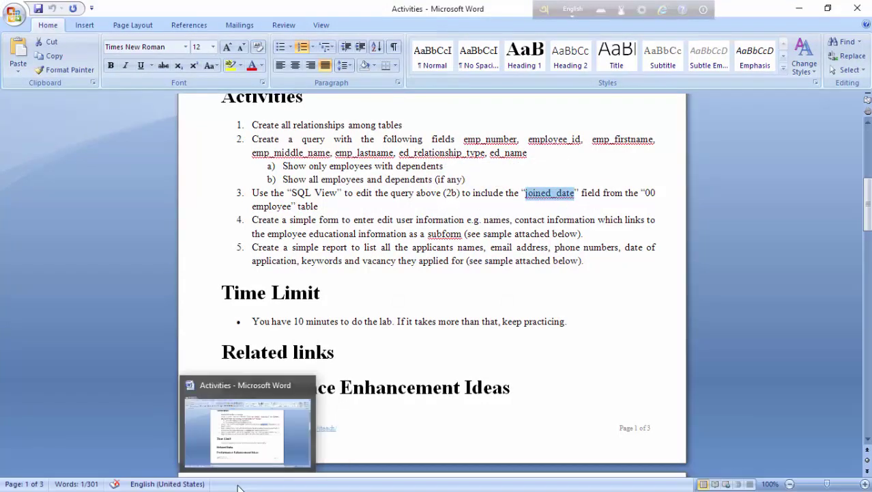
left_click(801, 9)
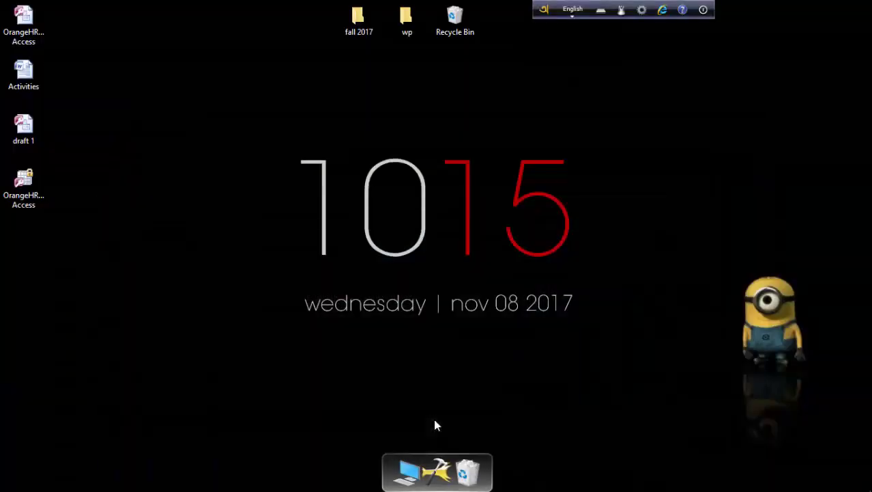
mouse_move(258, 486)
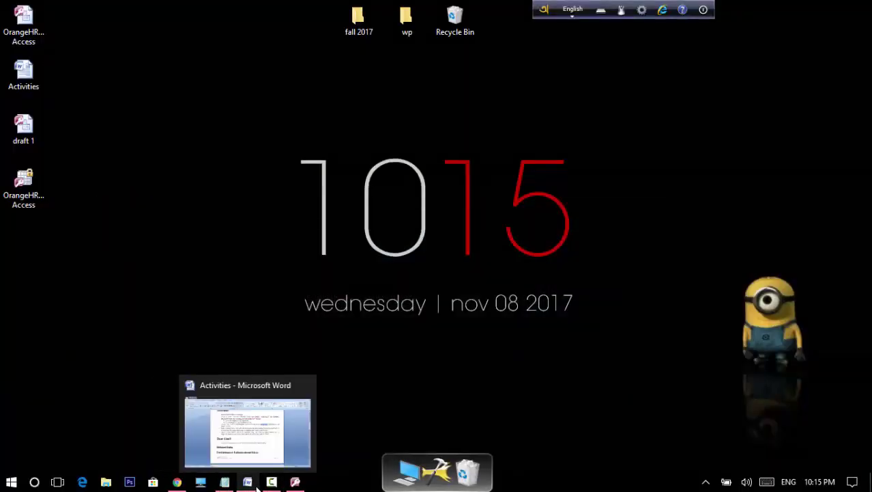
mouse_move(226, 484)
left_click(226, 454)
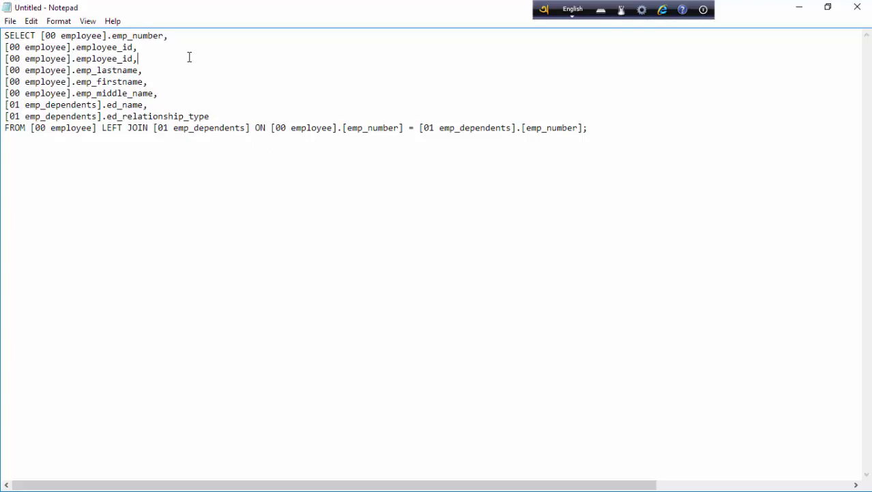
- Replace employee_id on the third SQL line with the pasted joined_date field
left_click_drag(135, 59, 77, 62)
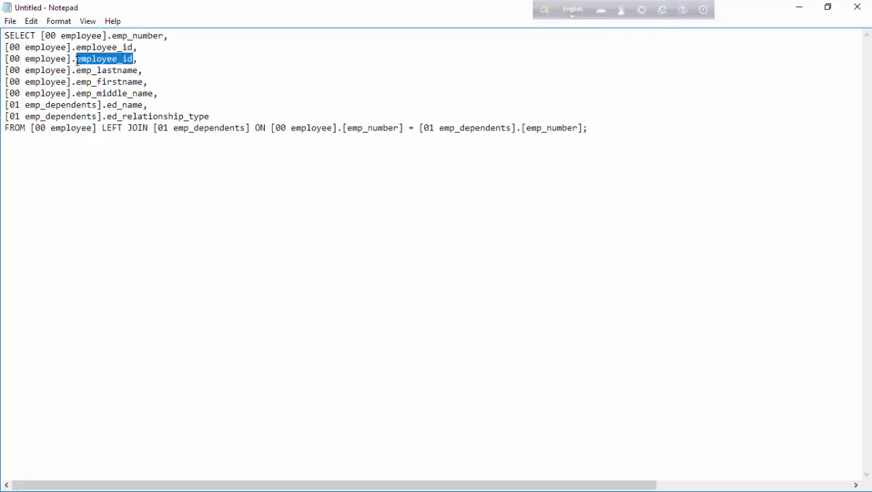
key("BackSpace")
key("ctrl+v")
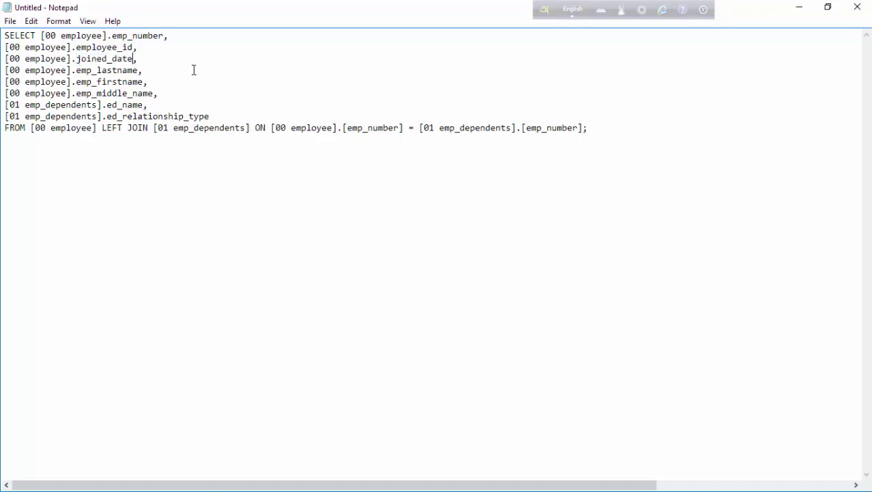
- Copy the whole edited SQL query and minimize Notepad
key("ctrl+a")
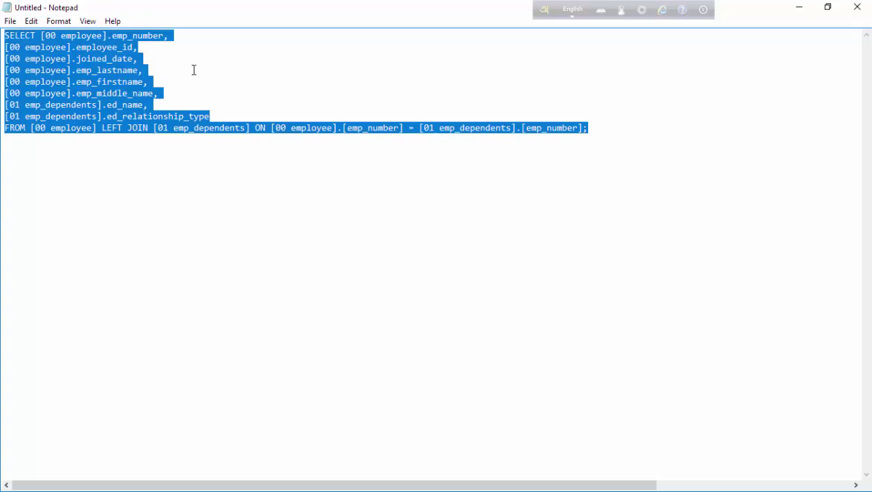
left_click(194, 70)
key("ctrl+a")
key("ctrl+c")
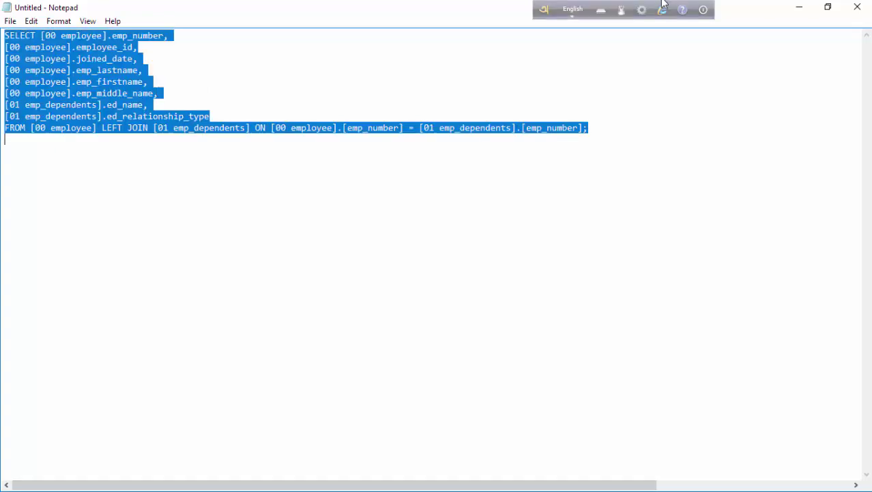
left_click(799, 7)
- Replace the 00 employee Query's SQL with the edited statement and run it to show joined_date
mouse_move(293, 480)
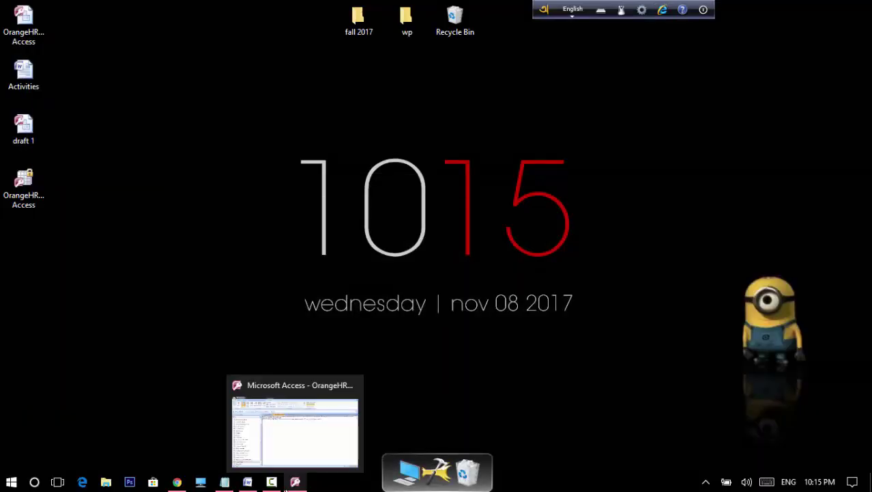
left_click(292, 464)
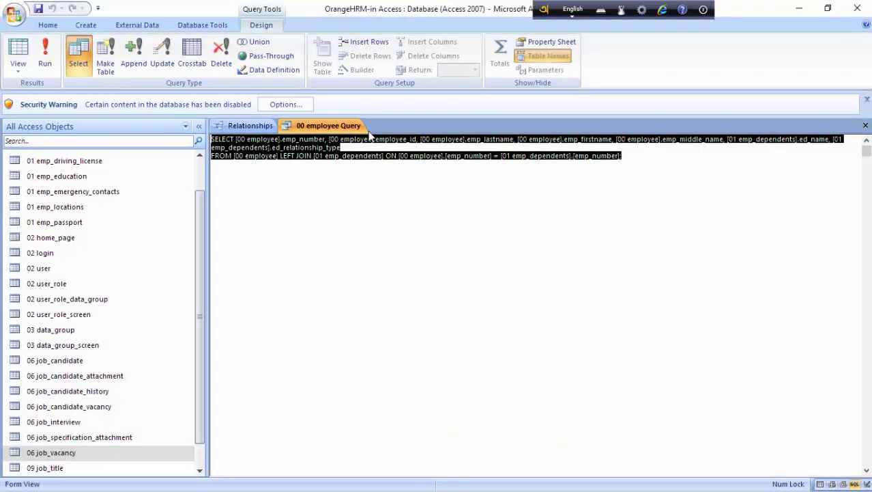
key("Delete")
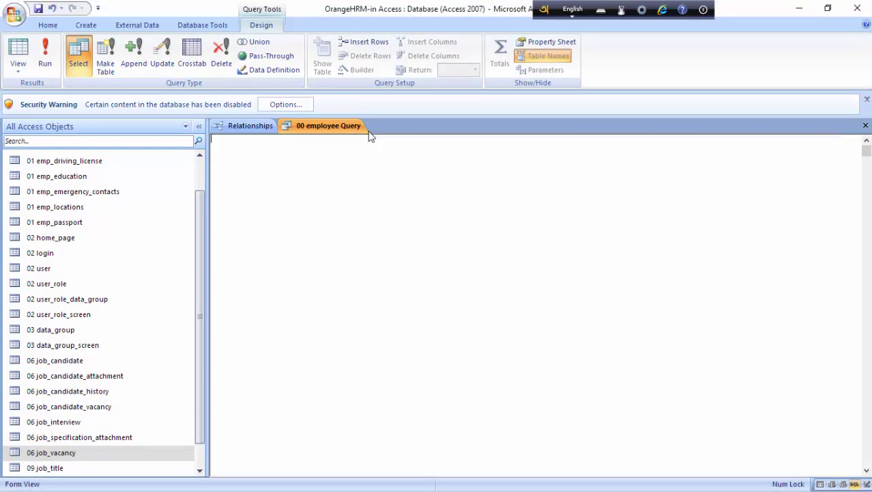
key("ctrl+v")
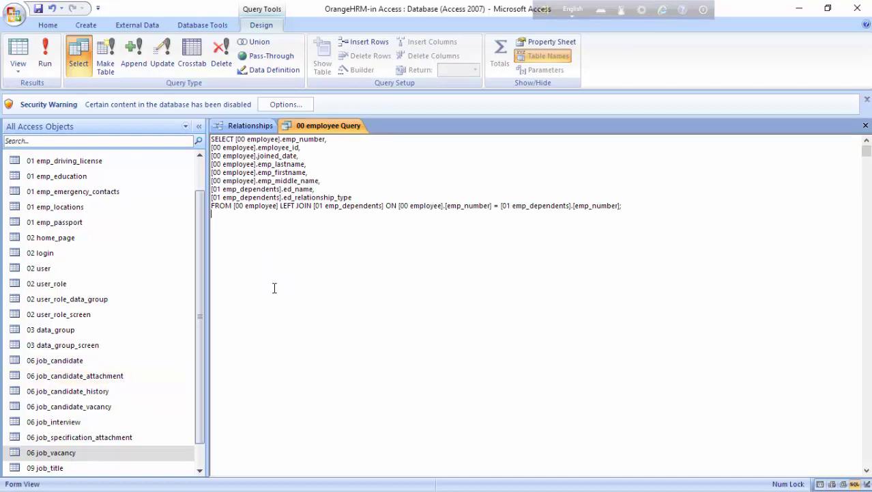
left_click(45, 63)
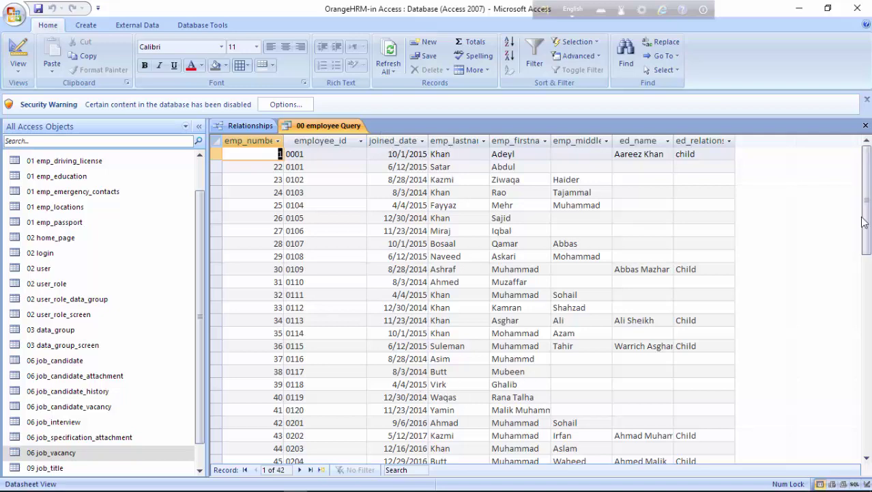
- Save the 00 employee Query now listing joined dates for 42 employees
left_click_drag(865, 222, 850, 189)
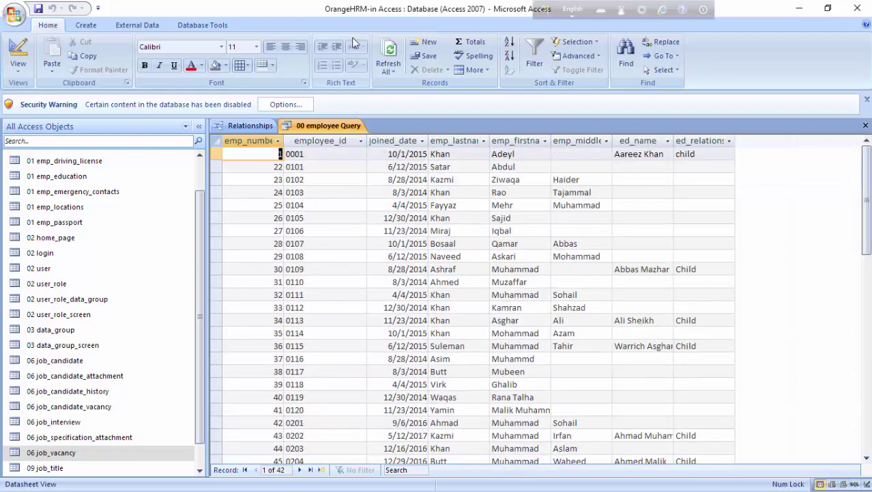
right_click(290, 126)
left_click(286, 136)
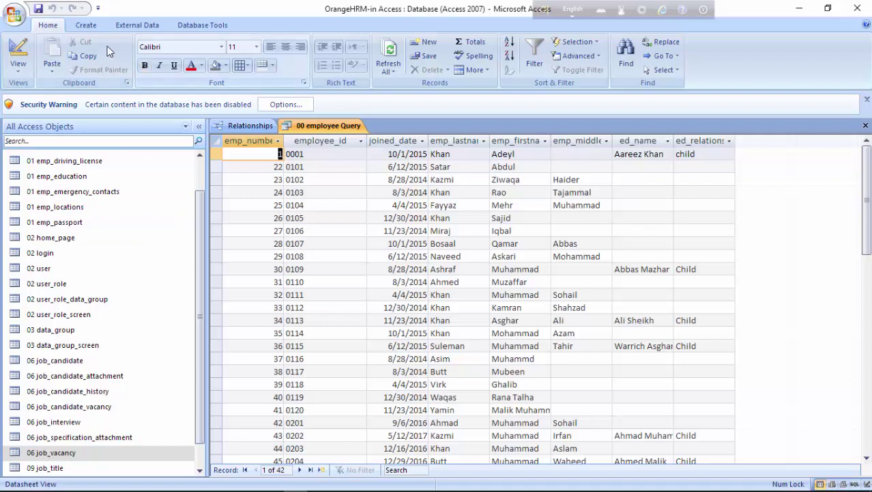
left_click(87, 25)
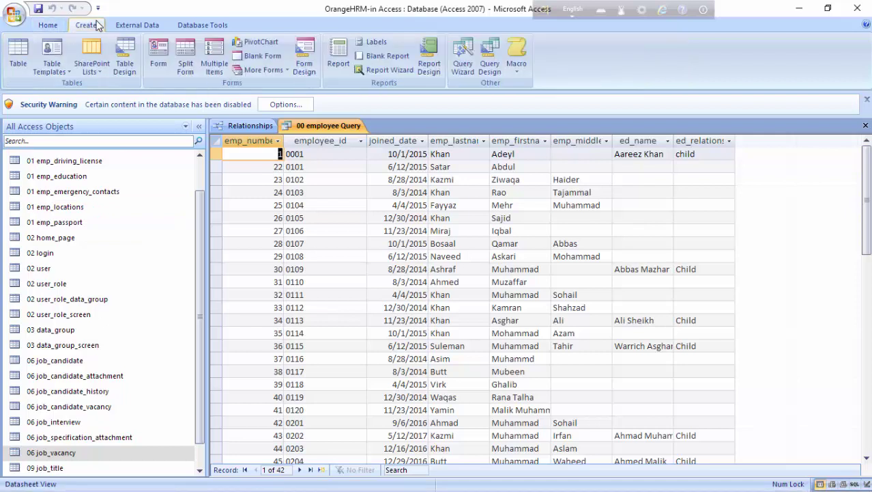
- Start the Form Wizard based on the 00 employee table
left_click(265, 75)
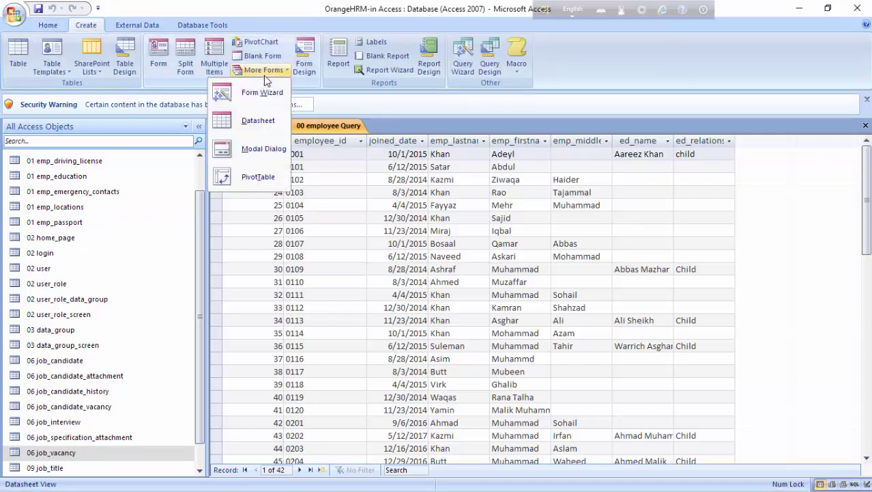
left_click(268, 92)
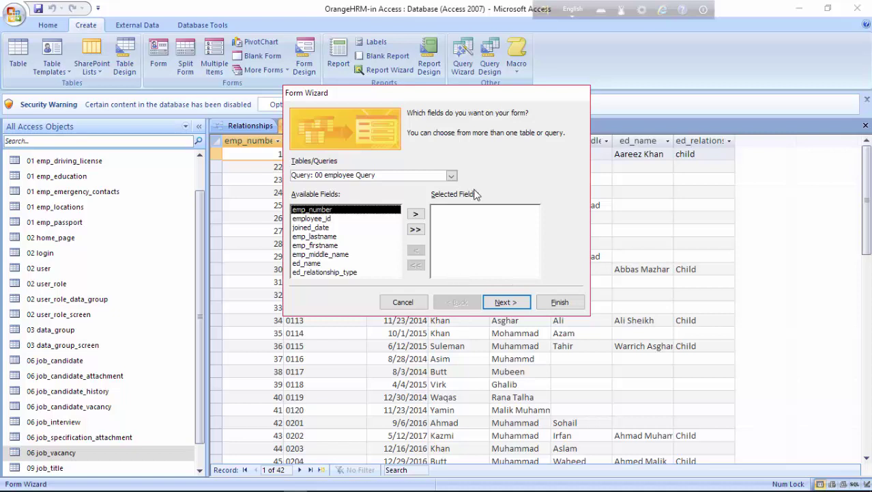
left_click(454, 176)
left_click(459, 206)
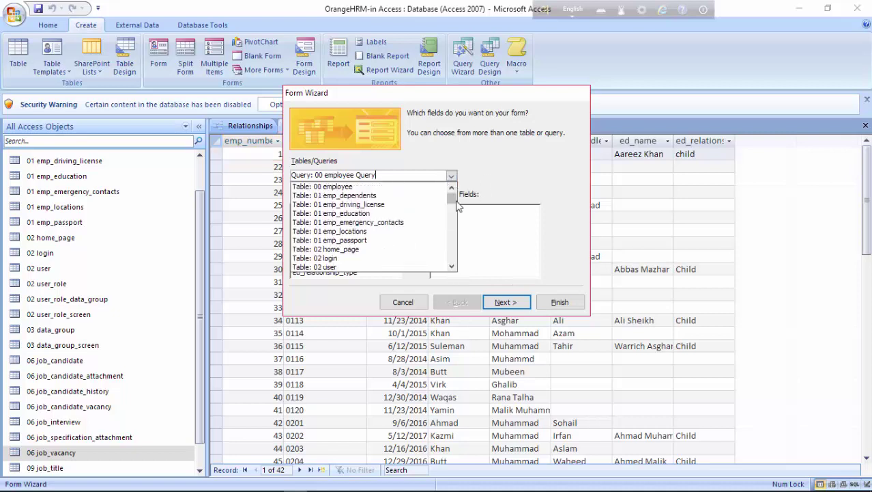
left_click(383, 191)
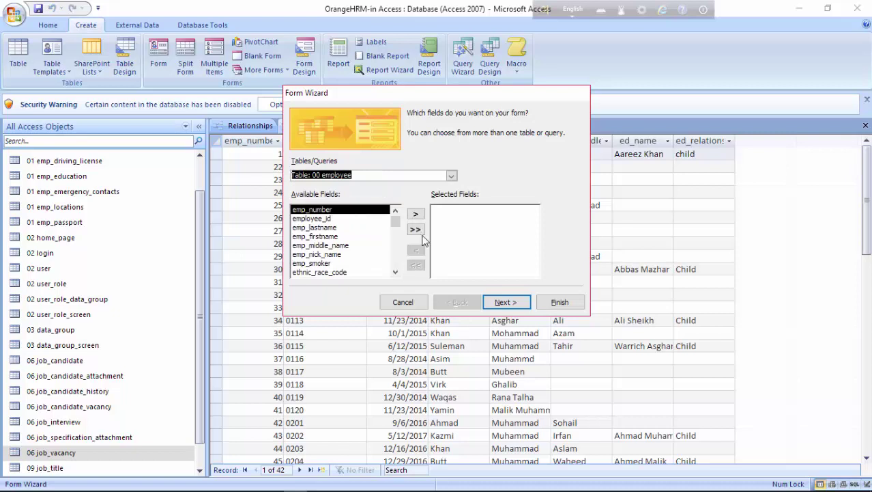
- Add the employee fields emp_number through emp_birthday, plus emp_status, to the form
left_click(415, 214)
left_click(415, 214)
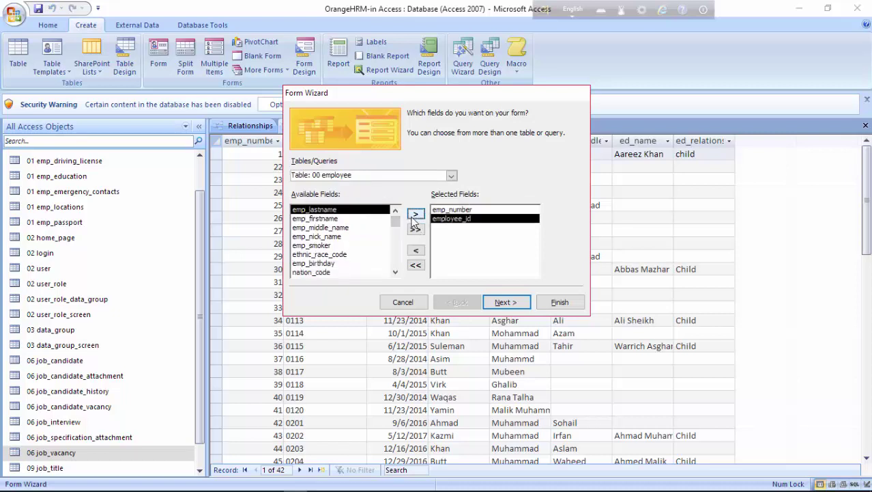
left_click(415, 214)
left_click(415, 214)
left_click(414, 215)
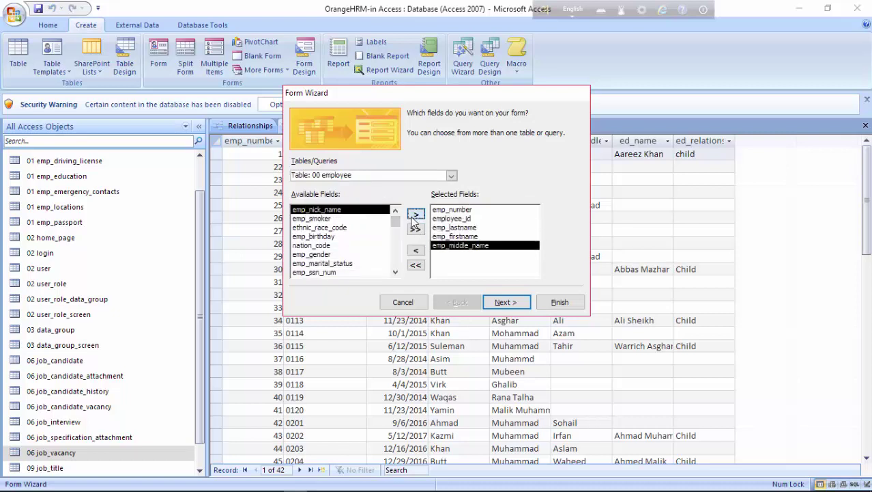
left_click(414, 215)
left_click(414, 215)
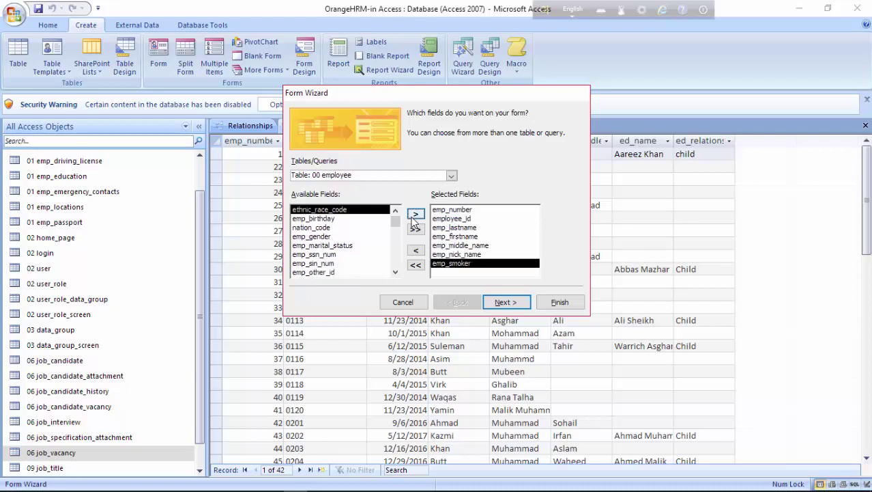
left_click(415, 215)
left_click(415, 215)
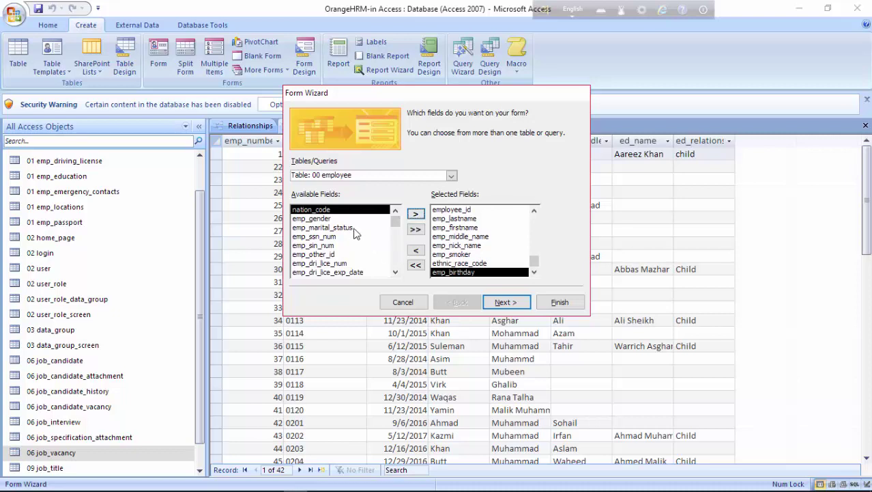
left_click(395, 272)
left_click(395, 271)
left_click(395, 272)
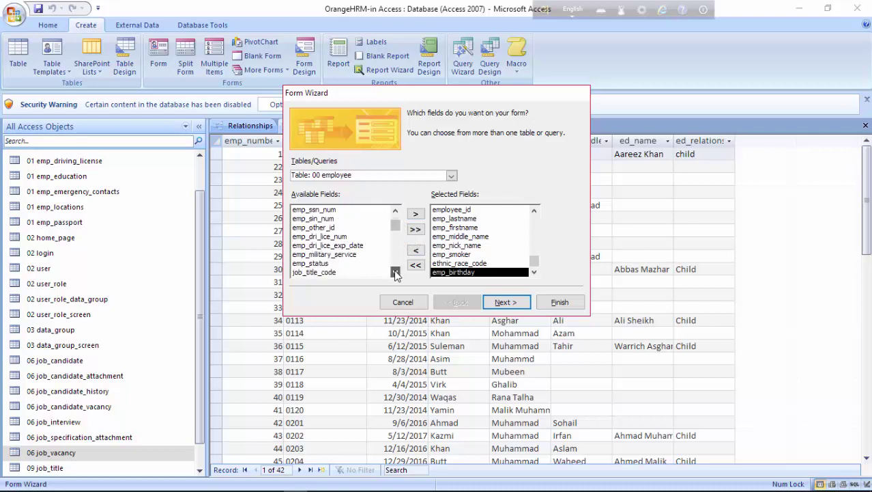
left_click(331, 264)
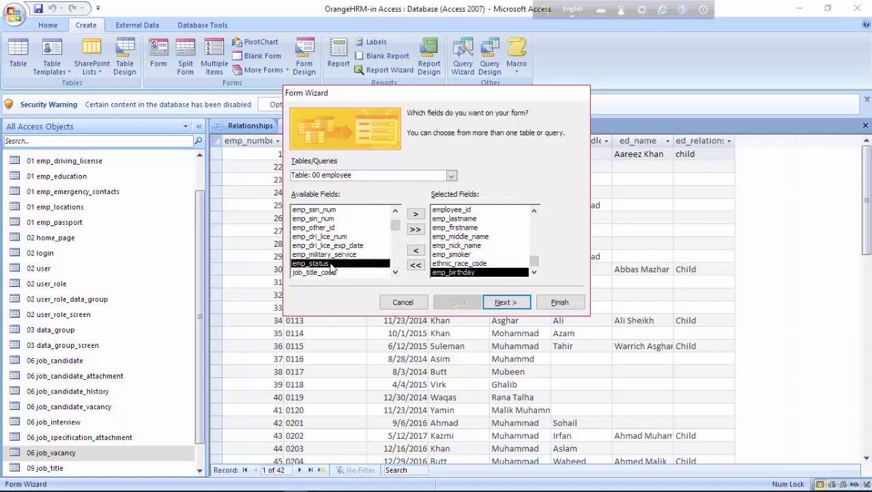
left_click(415, 214)
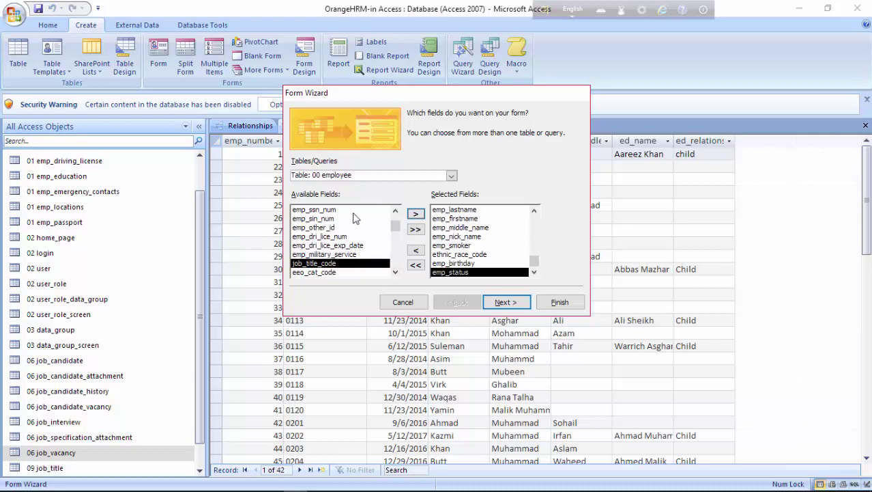
- Add emp_sin_num and emp_other_id to the form and continue to the layout page
left_click(325, 218)
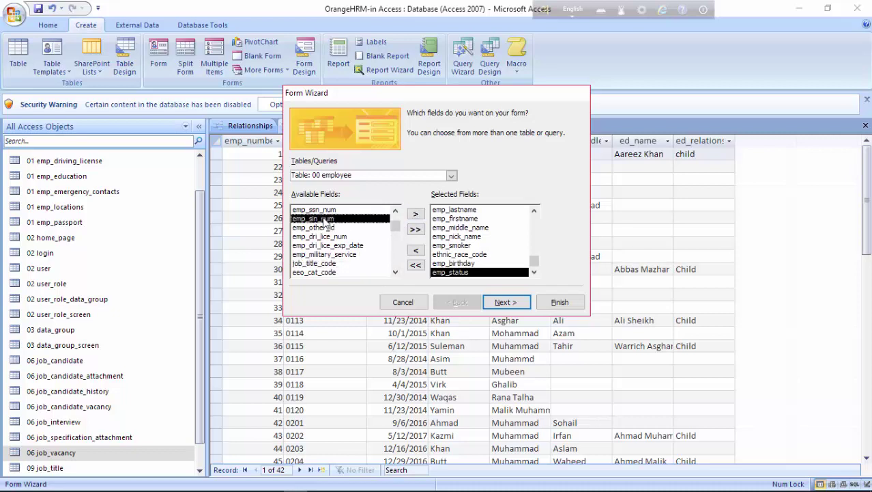
left_click(417, 216)
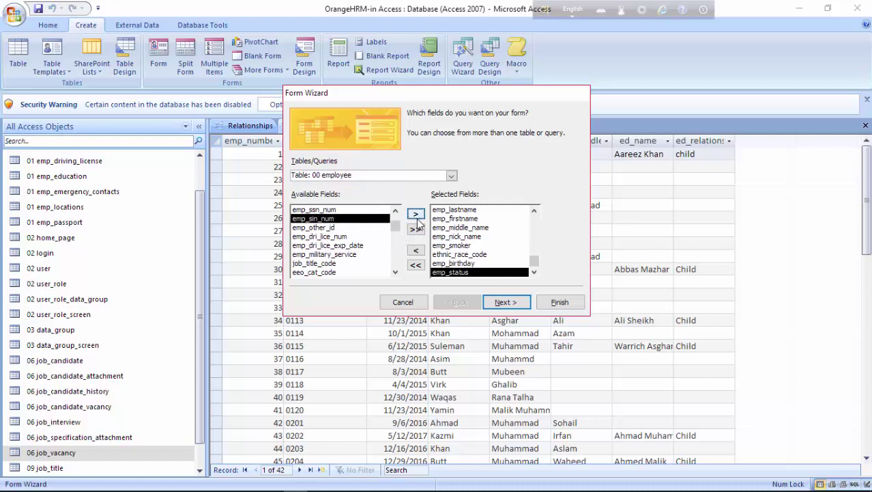
left_click(396, 272)
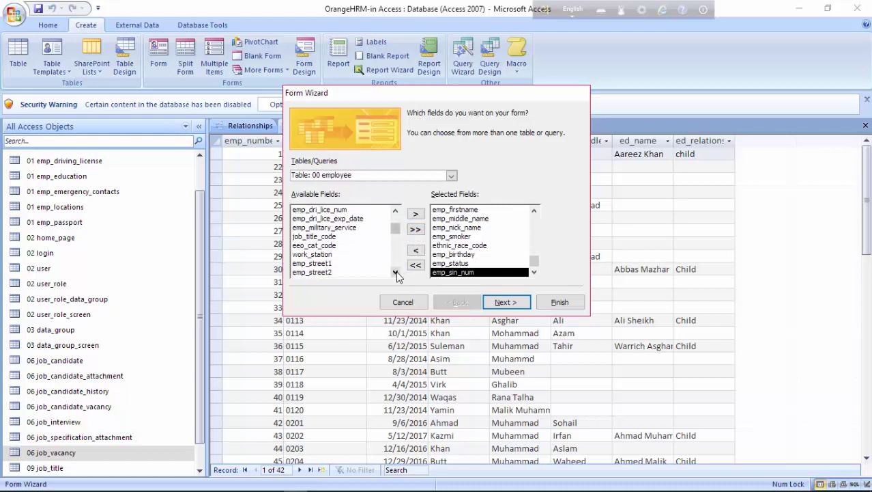
left_click(396, 271)
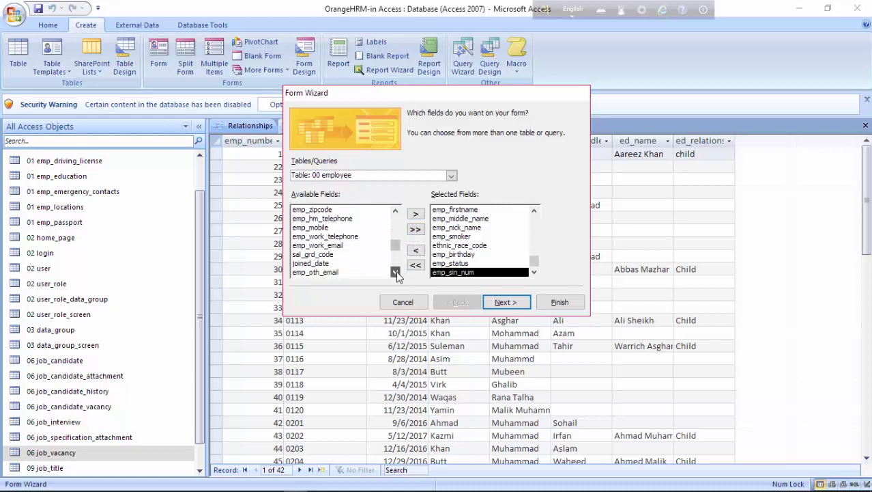
left_click(396, 272)
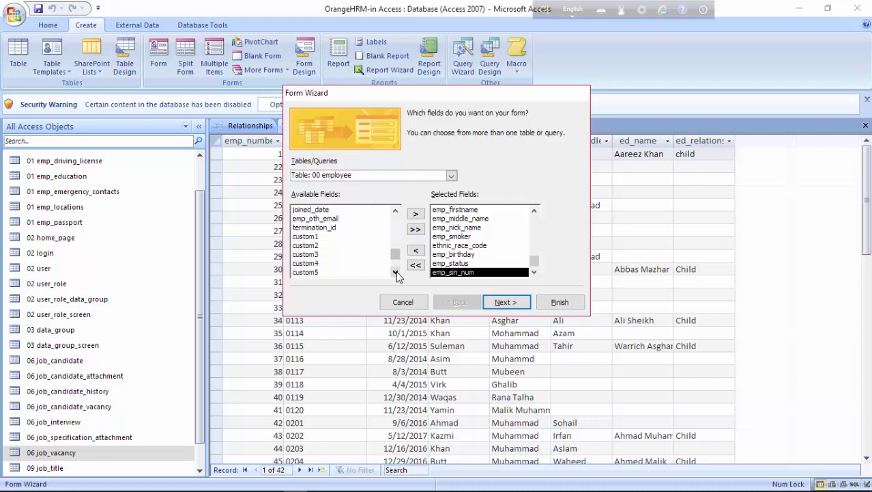
left_click_drag(399, 257, 396, 228)
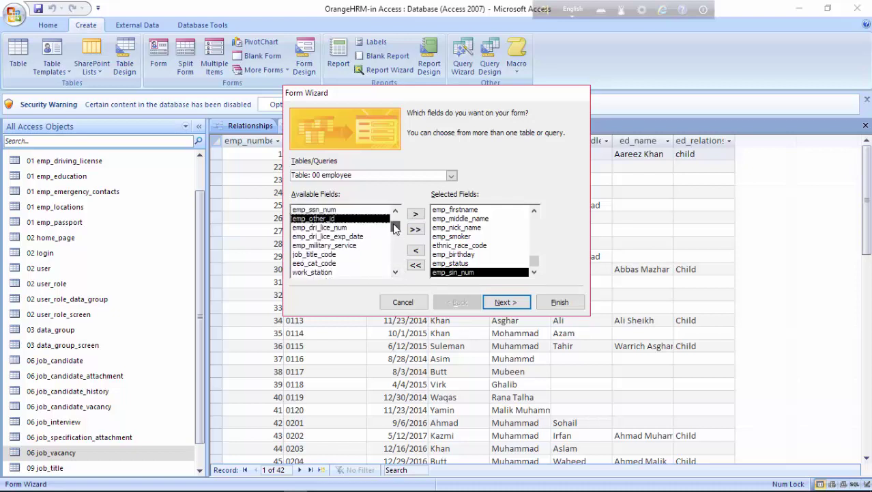
left_click(416, 215)
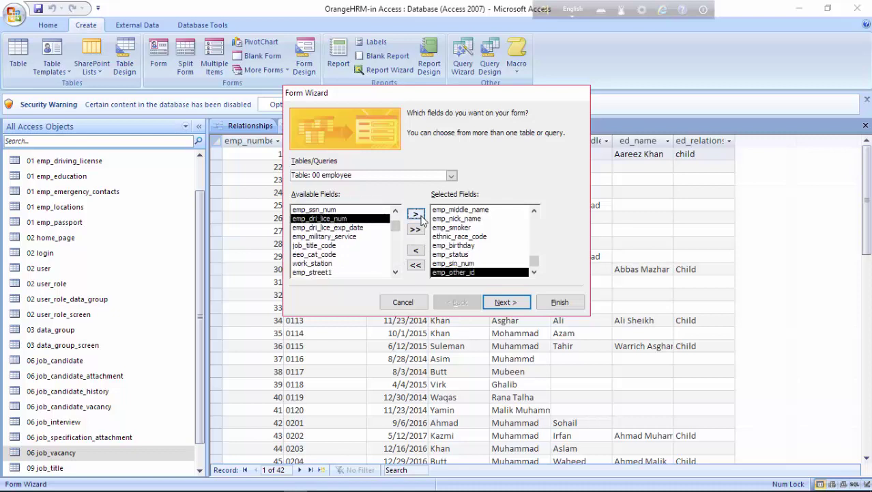
left_click(512, 304)
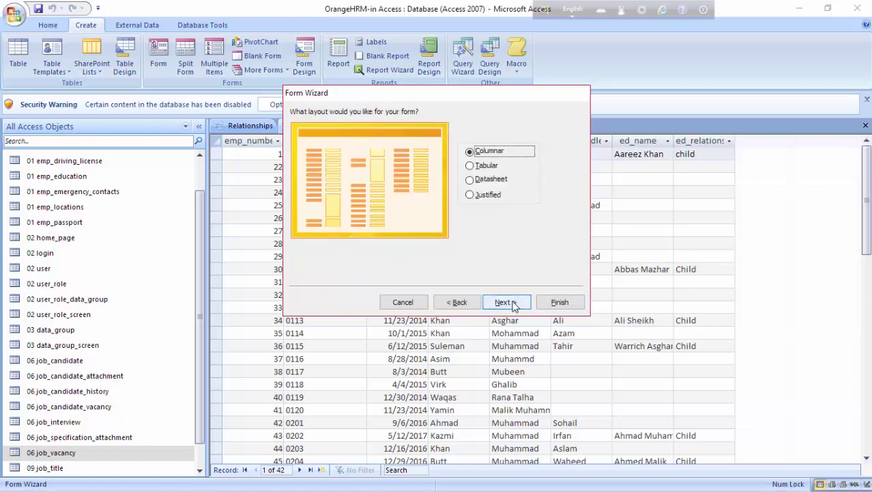
- Keep the Columnar layout and finish the wizard, opening the 00 employee form
left_click(560, 302)
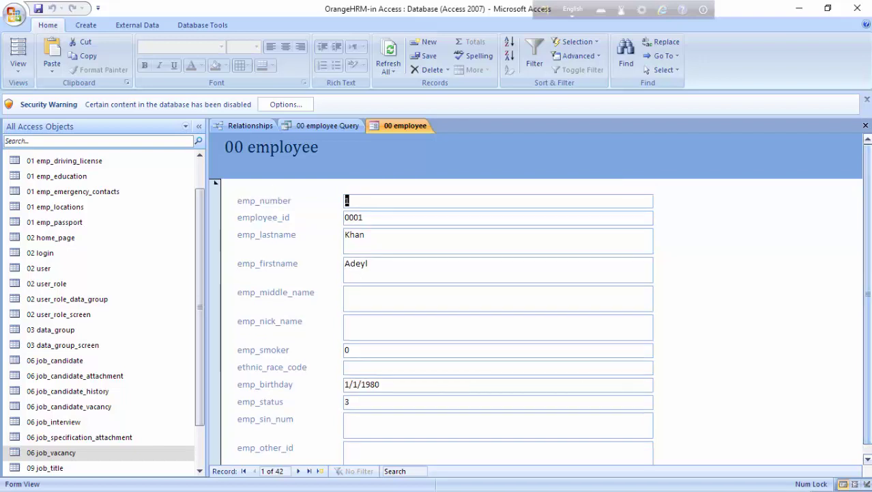
- In Design View, change the form header title from '00 employee' to 'Employee Form'
right_click(407, 130)
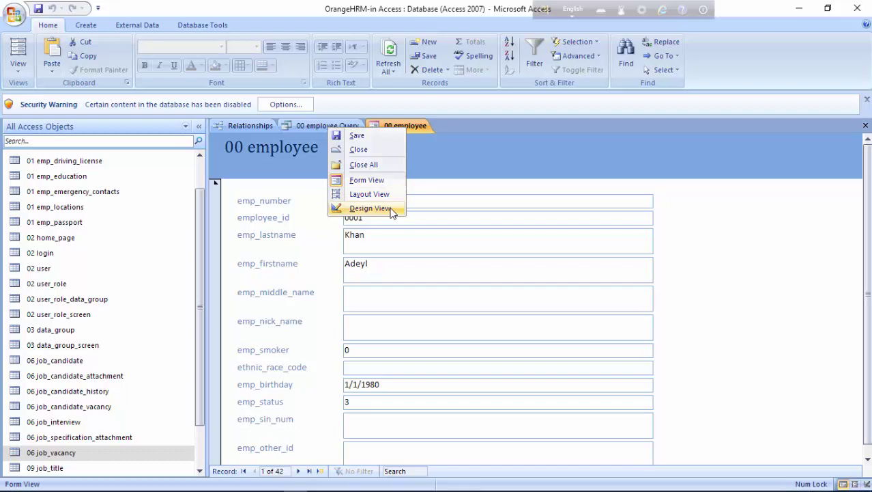
left_click(371, 209)
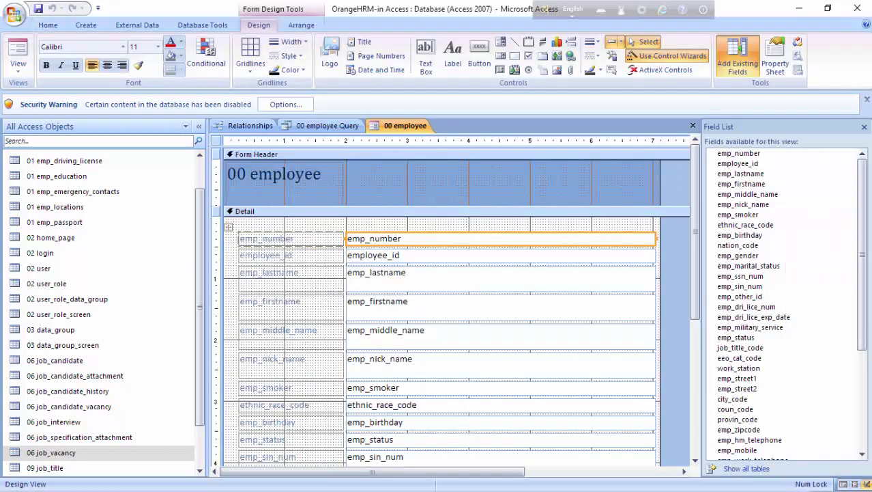
left_click(864, 127)
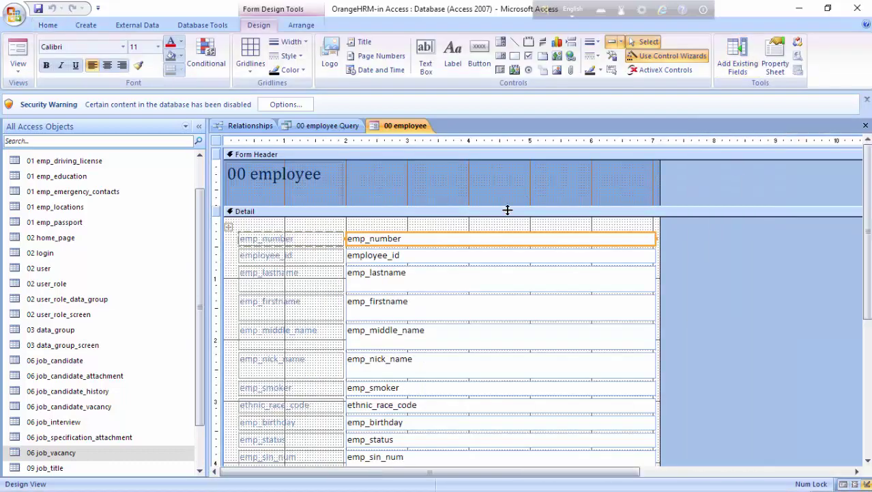
left_click(311, 175)
left_click(330, 177)
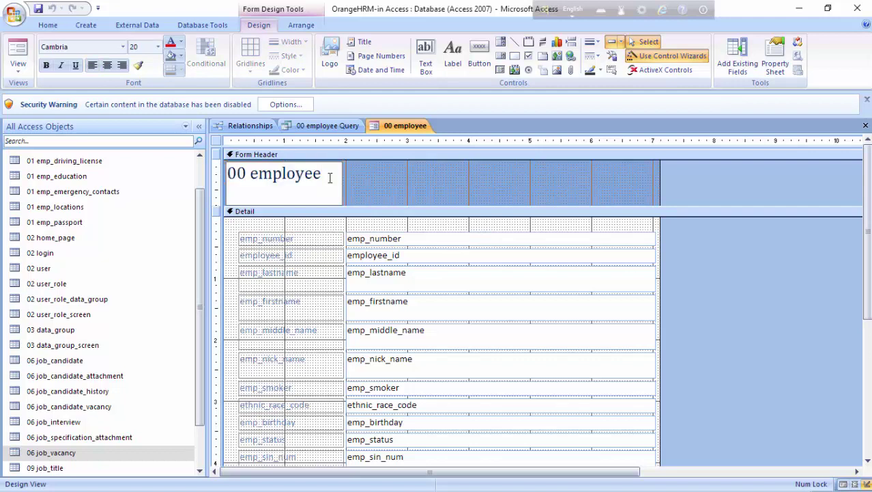
key("BackSpace")
key("BackSpace")
key("BackSpace")
key("BackSpace")
key("BackSpace")
key("BackSpace")
key("BackSpace")
key("BackSpace")
key("BackSpace")
key("BackSpace")
type("E")
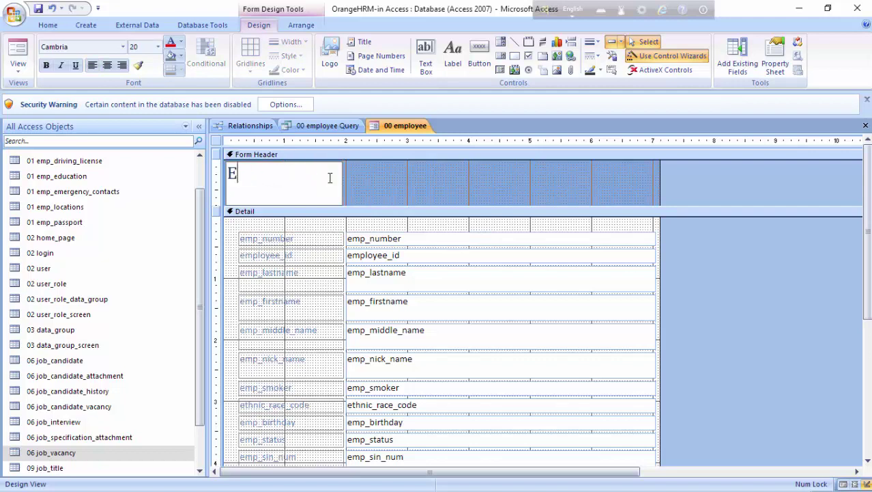
type("mployee")
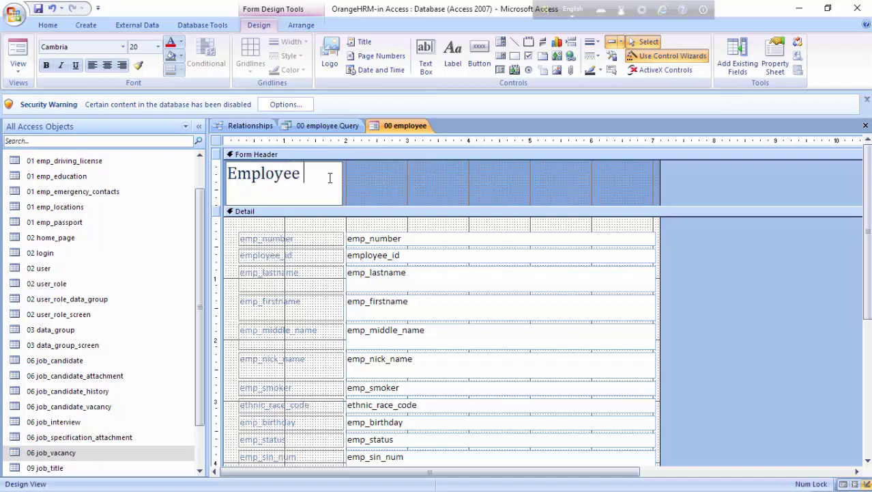
type(" Form")
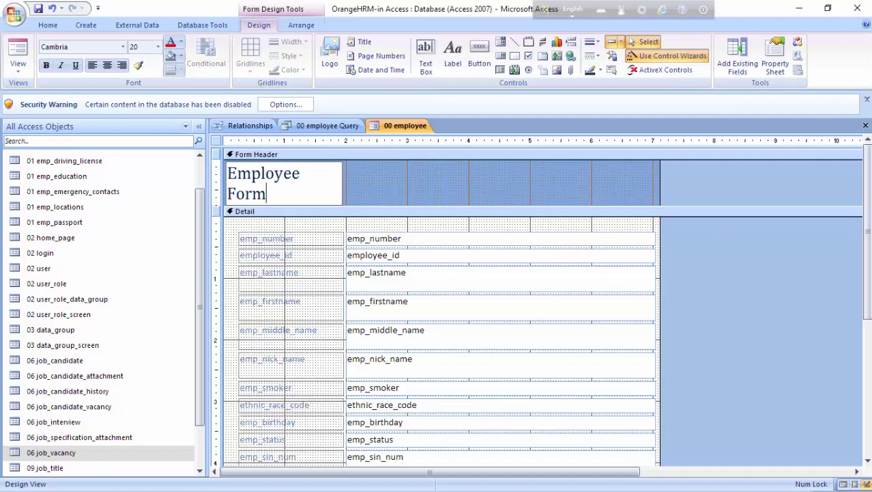
left_click(232, 242)
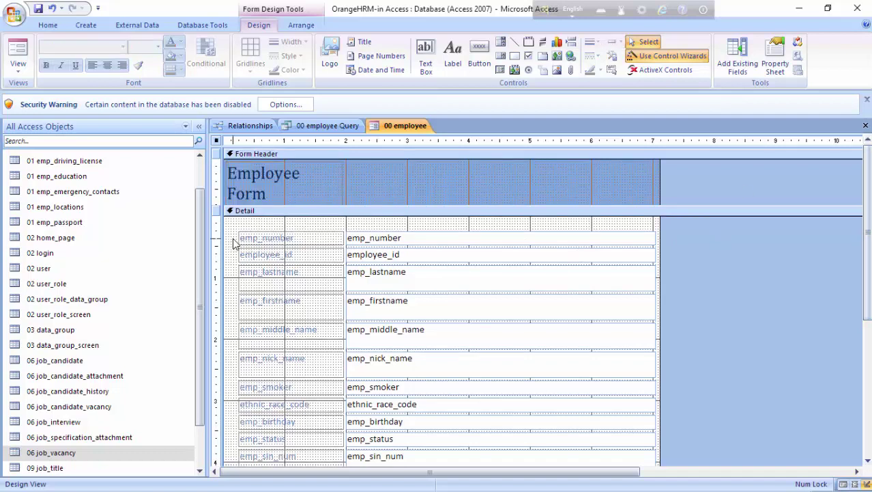
- Widen the form, enlarge the Detail section, and move the employee_id and emp_number rows below emp_middle_name
left_click_drag(237, 242, 416, 256)
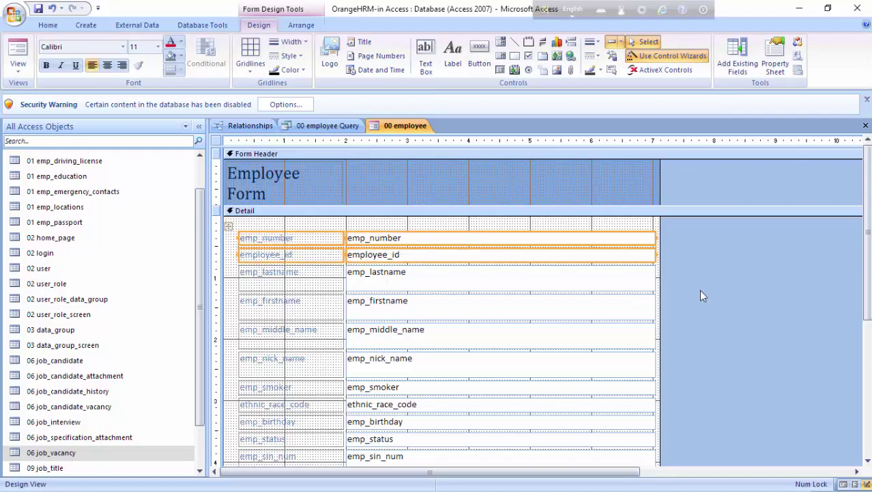
left_click_drag(661, 298, 827, 297)
left_click_drag(869, 214, 869, 308)
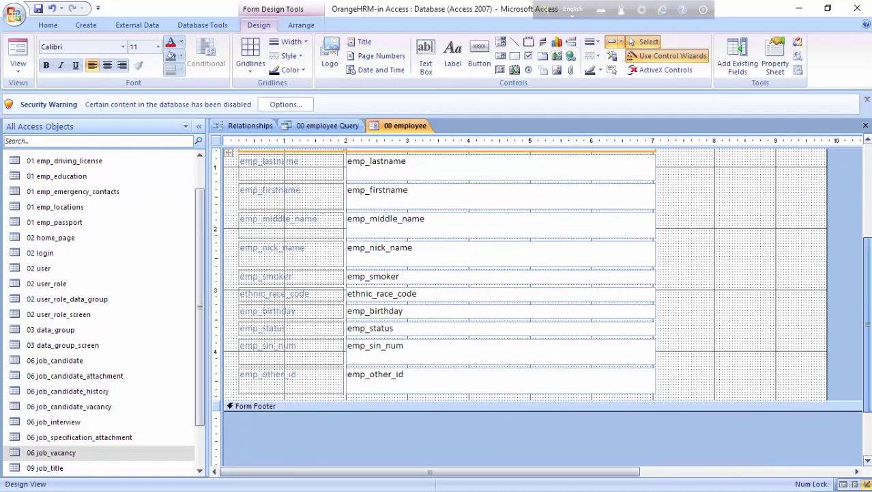
left_click_drag(771, 396, 771, 467)
left_click_drag(868, 348, 868, 250)
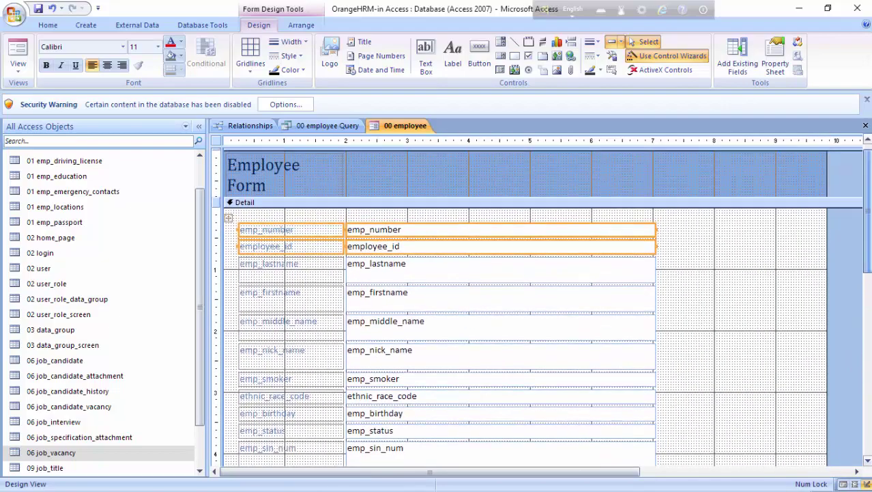
mouse_move(434, 232)
left_mouse_down()
mouse_move(498, 240)
mouse_move(539, 314)
mouse_move(444, 226)
left_mouse_up()
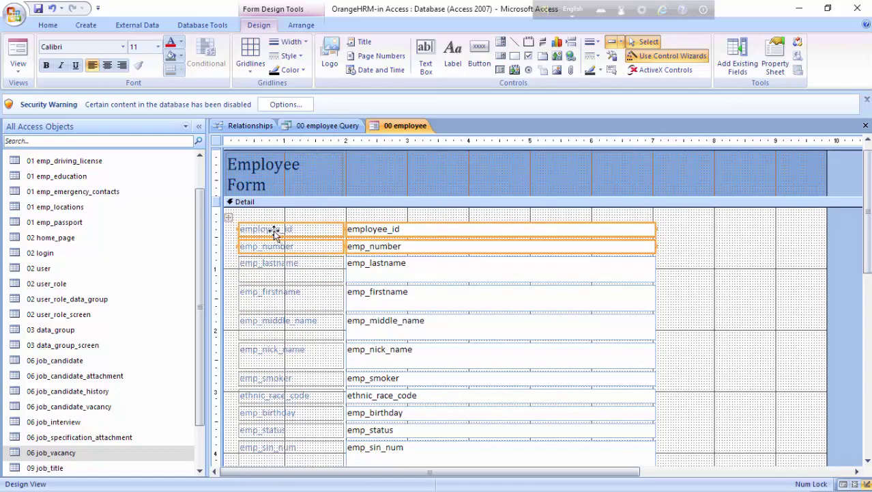
left_click_drag(273, 228, 701, 450)
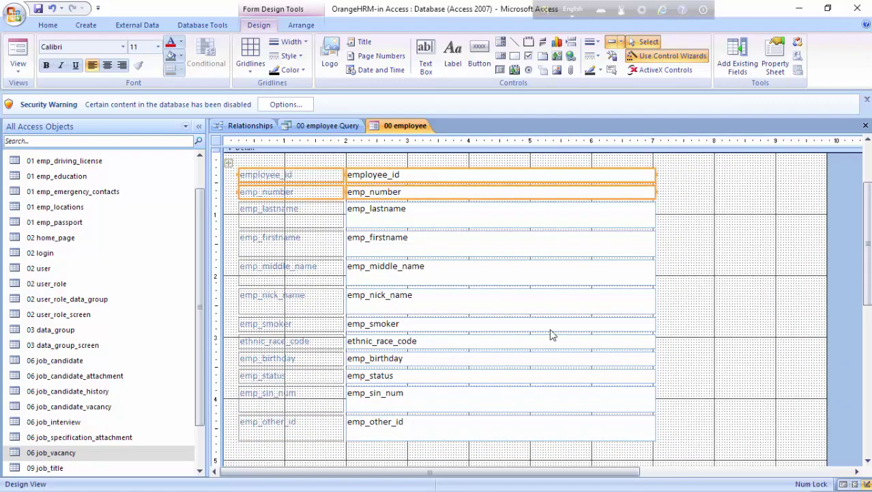
- Deselect the employee_id and emp_number controls and bring the Form Header into view
right_click(283, 176)
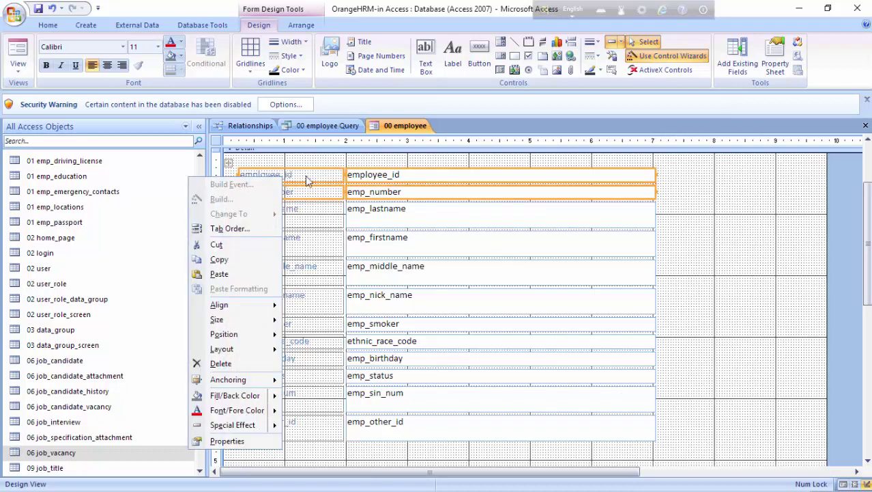
left_click(728, 217)
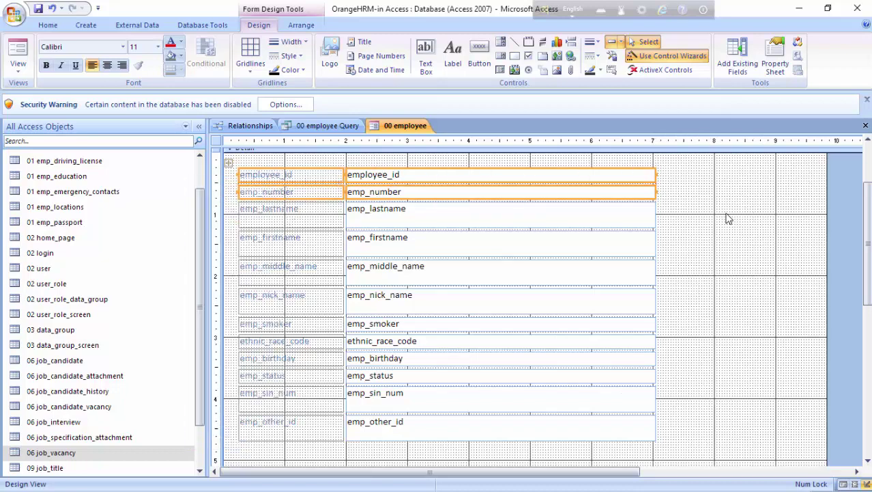
left_click(727, 217)
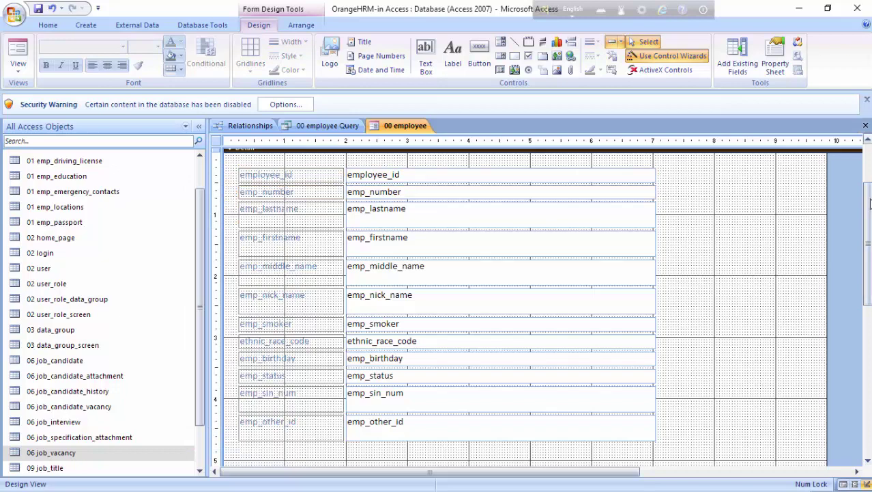
left_click(869, 154)
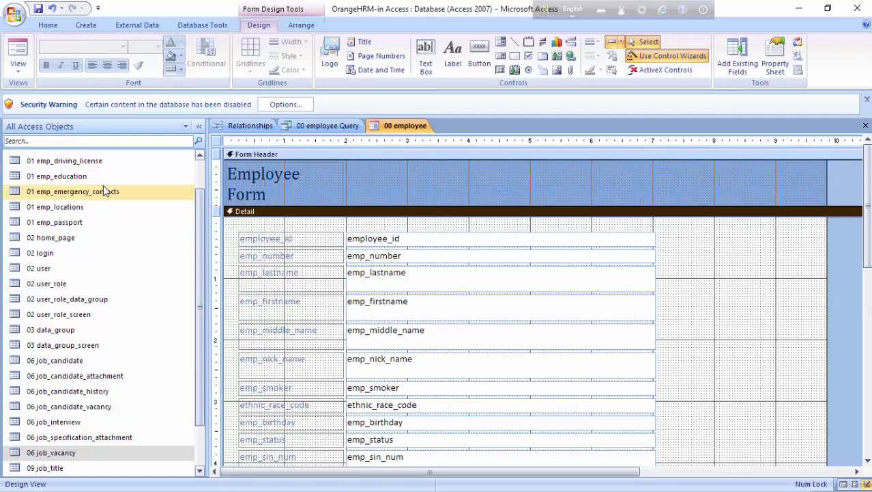
- Drag 01 emp_education onto the form as a subform linked on emp_number
scroll(869, 202, "down", 5)
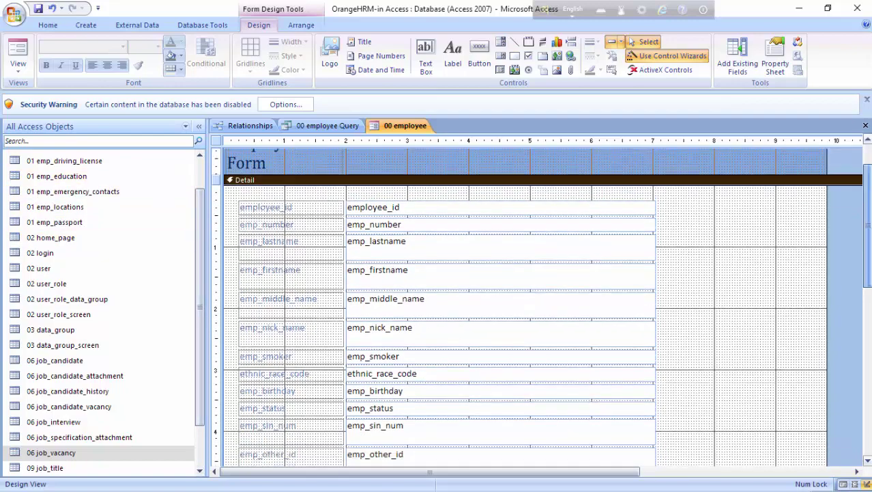
left_click_drag(92, 174, 386, 407)
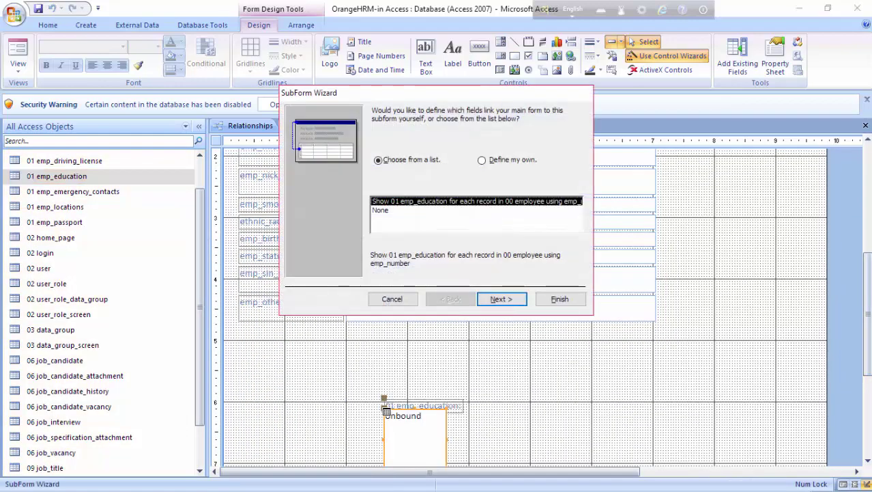
left_click(501, 298)
left_click(559, 298)
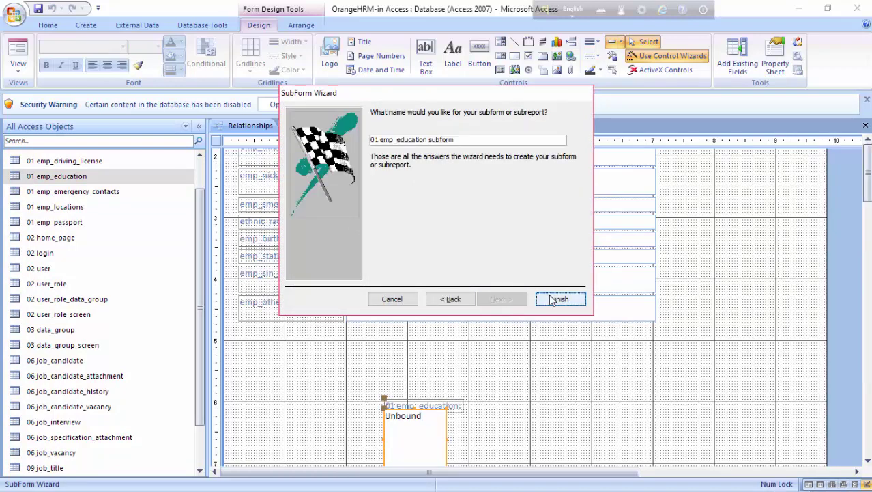
left_click(489, 407)
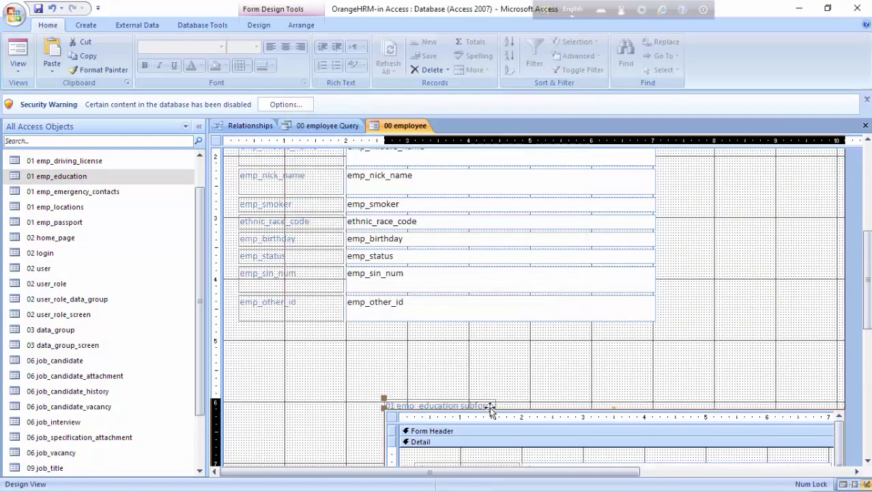
- Rename the subform label to 'Emplyee Education Subform' and close the Property Sheet
double_click(484, 406)
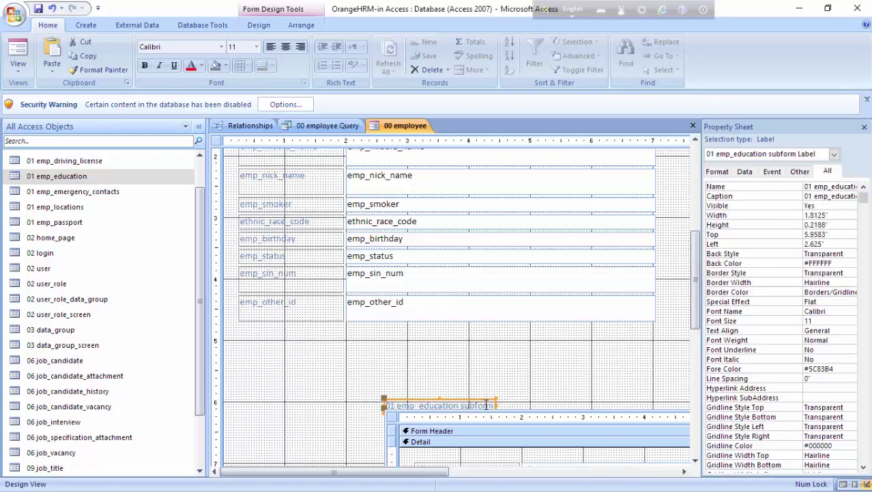
left_click(462, 403)
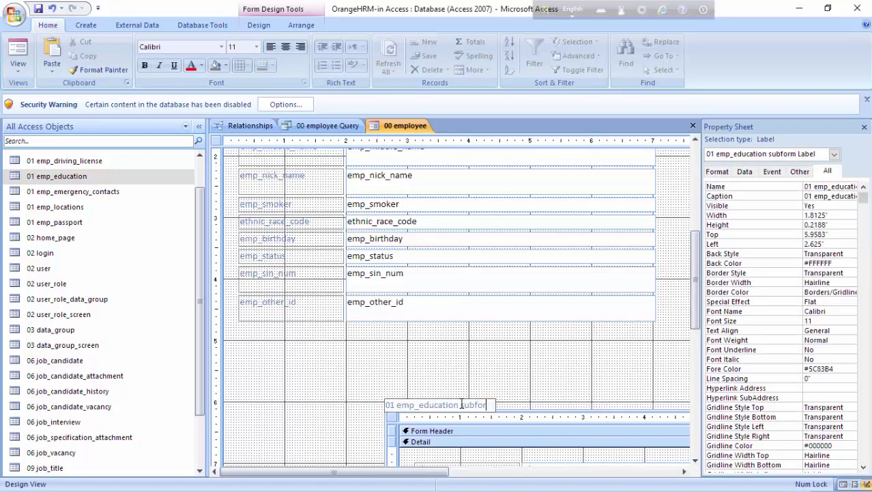
key("BackSpace")
key("BackSpace")
key("BackSpace")
key("BackSpace")
key("BackSpace")
key("BackSpace")
key("BackSpace")
key("BackSpace")
key("BackSpace")
key("BackSpace")
key("BackSpace")
key("BackSpace")
key("BackSpace")
key("BackSpace")
key("BackSpace")
key("BackSpace")
key("BackSpace")
key("BackSpace")
key("BackSpace")
key("BackSpace")
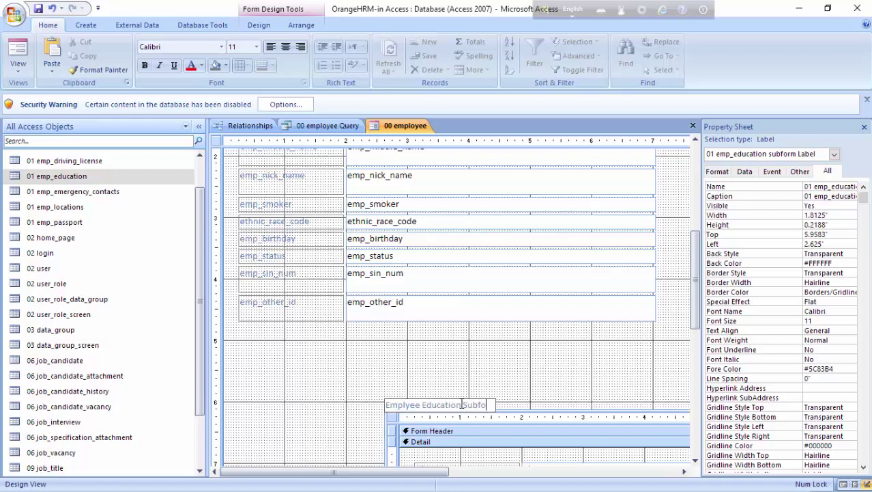
key("Return")
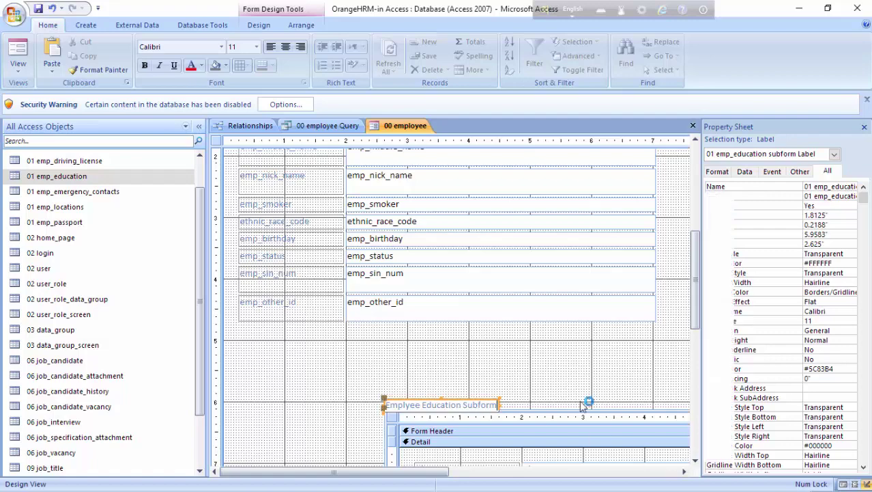
left_click(864, 127)
left_click_drag(869, 239, 869, 320)
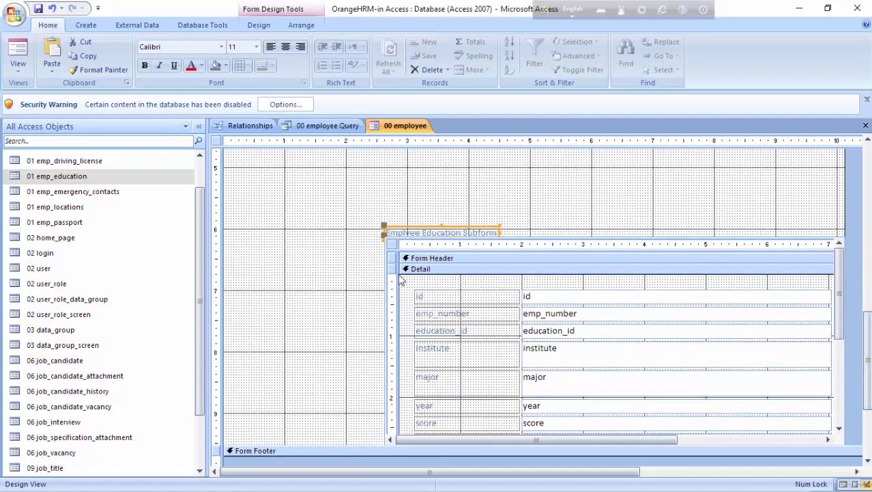
- Switch the employee form to Form View and check the Dhaka University MBA education record
right_click(412, 126)
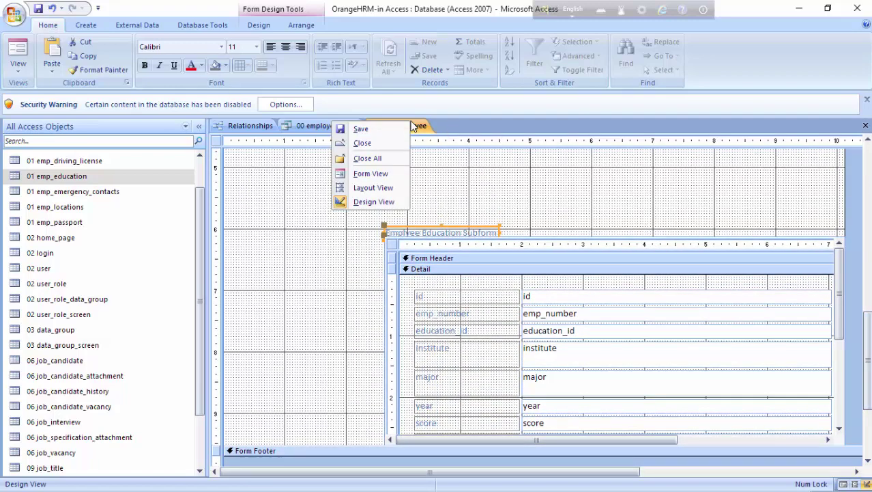
left_click(399, 203)
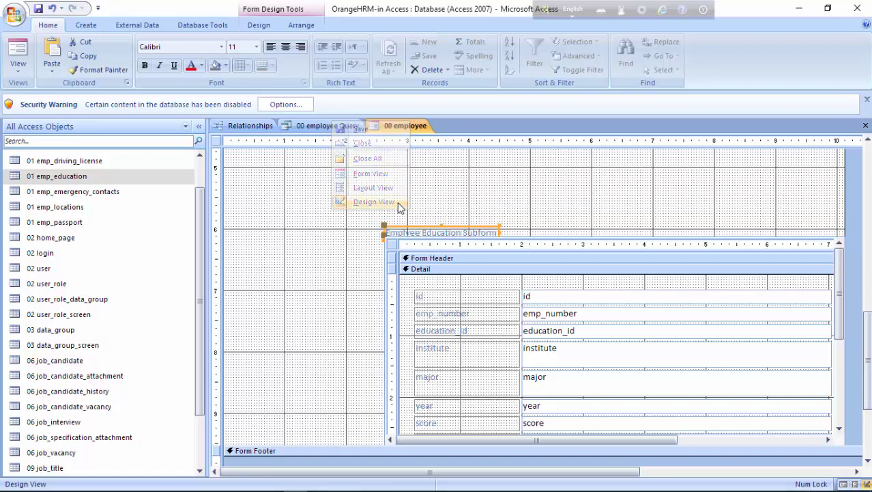
right_click(391, 133)
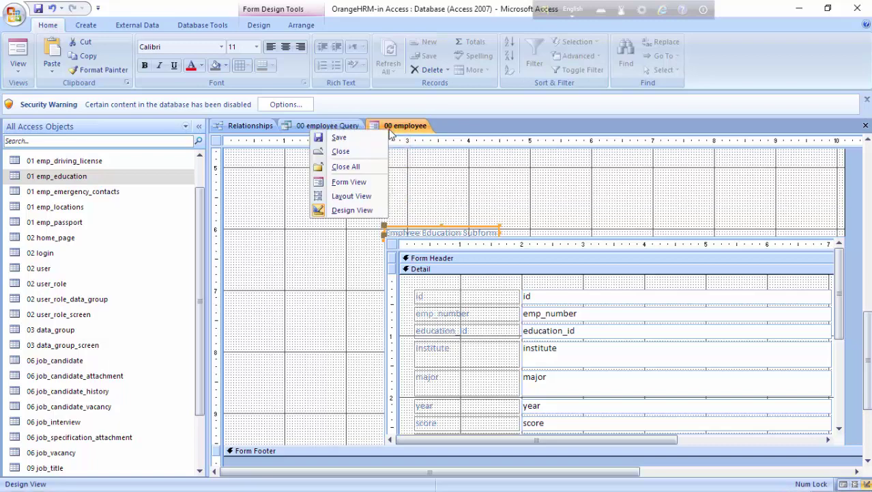
left_click(373, 183)
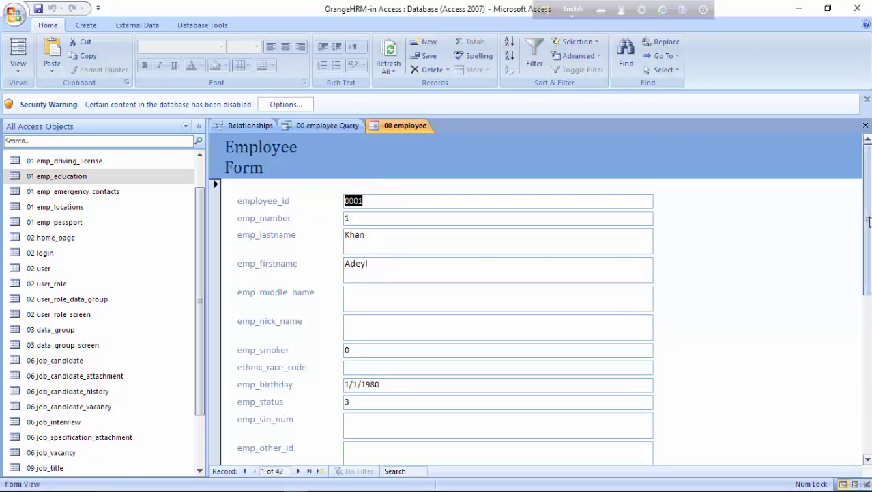
scroll(632, 273, "down", 4)
scroll(632, 272, "down", 10)
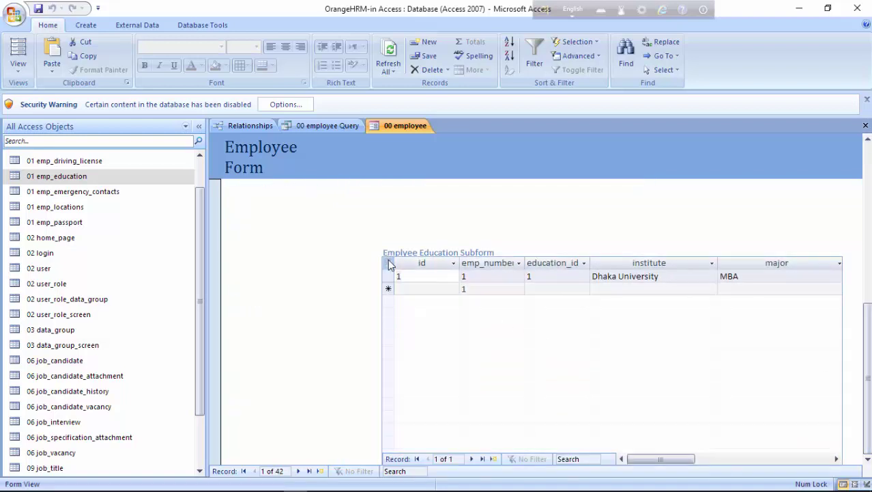
left_click(389, 264)
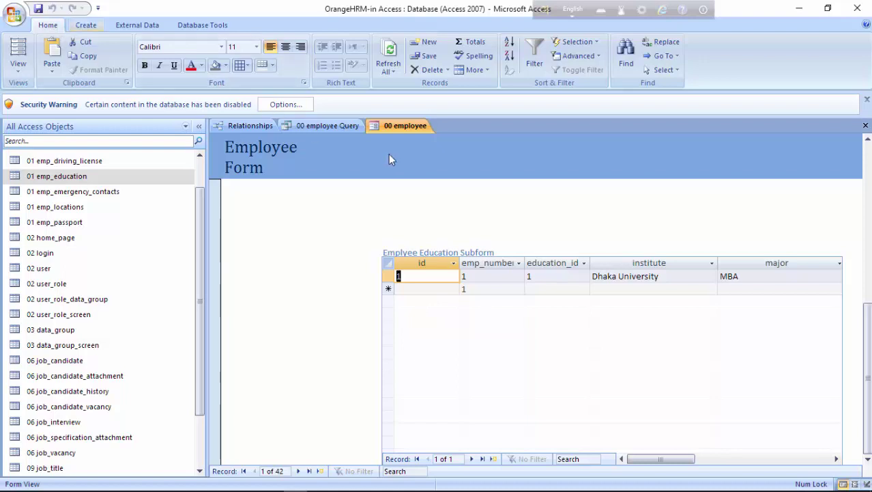
- Save the Employee Form
right_click(386, 127)
left_click(364, 127)
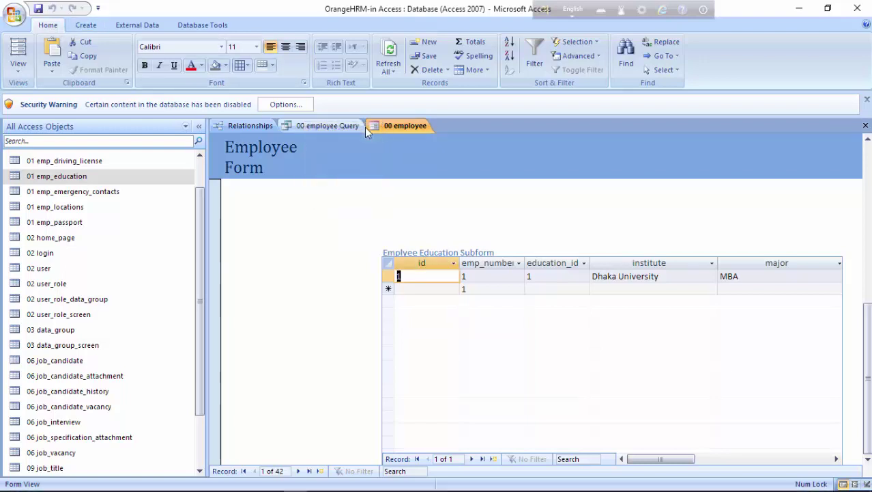
left_click(97, 25)
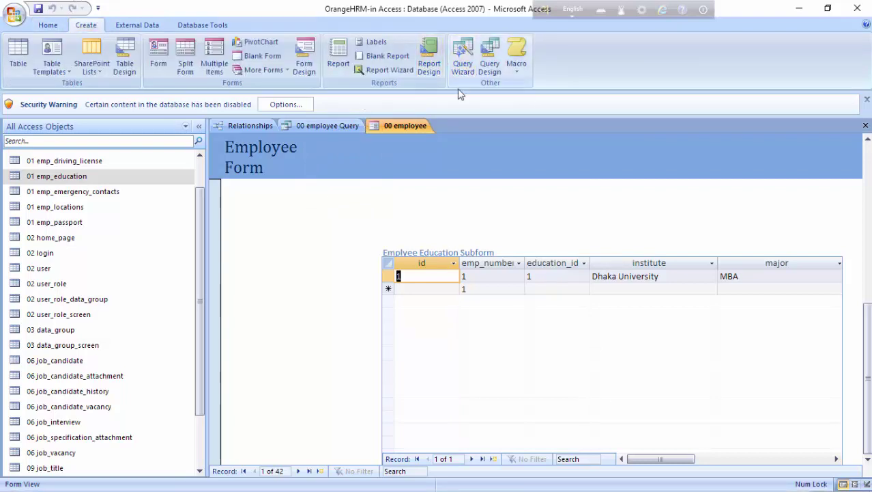
- Start a Report Wizard on 06 job_candidate with candidate_id, name fields, email and contact_number
left_click(390, 70)
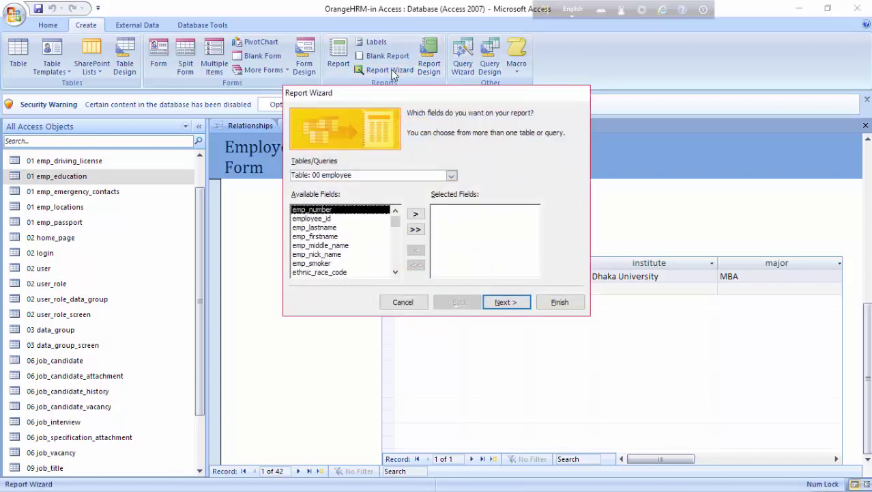
left_click(451, 176)
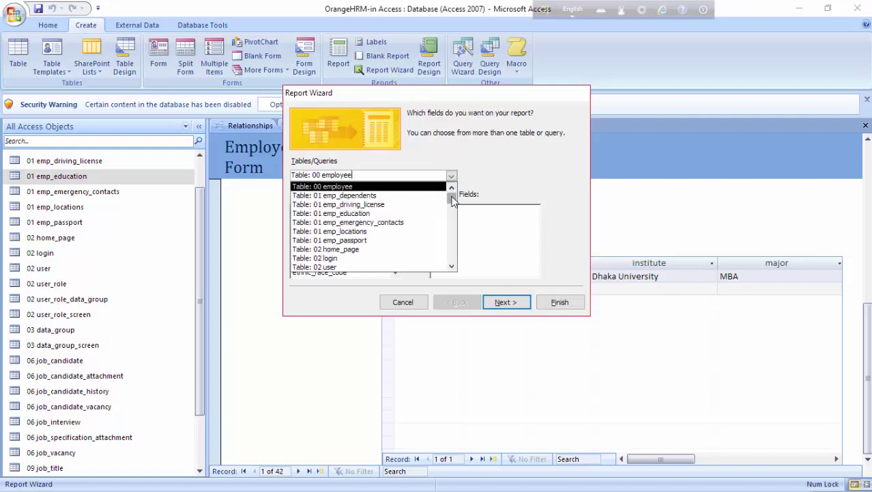
left_click_drag(451, 198, 454, 235)
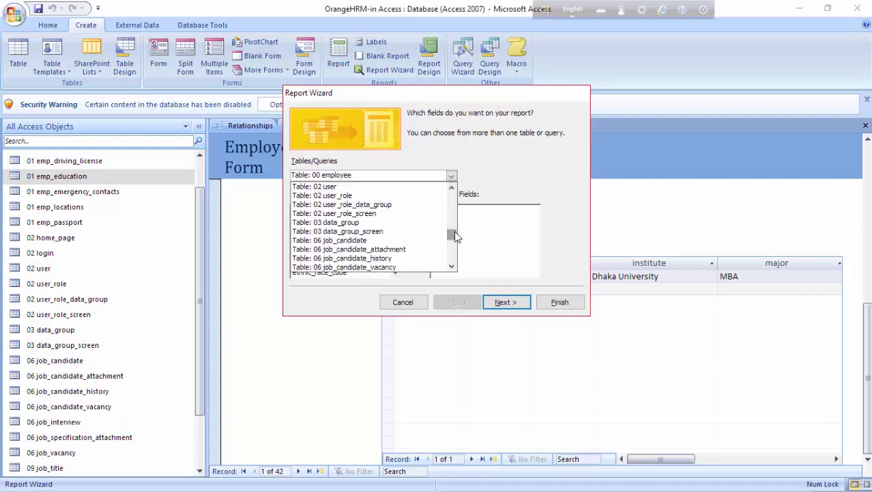
left_click(367, 242)
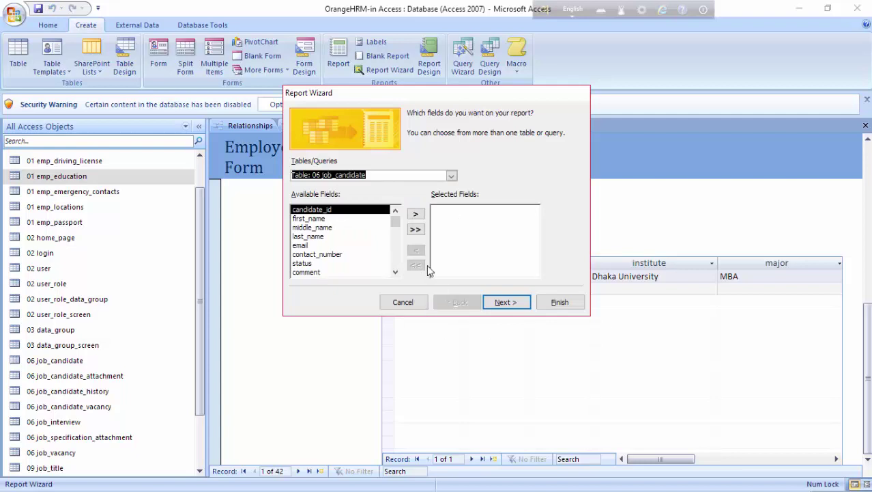
left_click(415, 216)
left_click(415, 216)
left_click(416, 215)
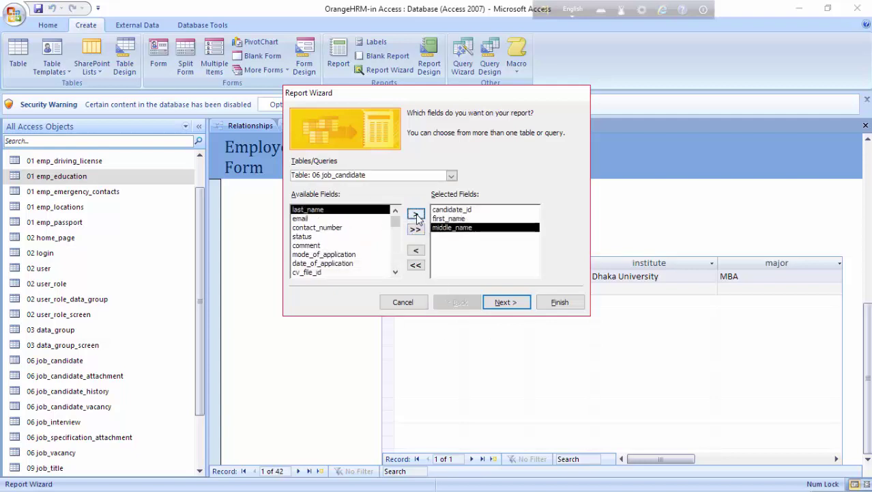
left_click(416, 216)
left_click(416, 216)
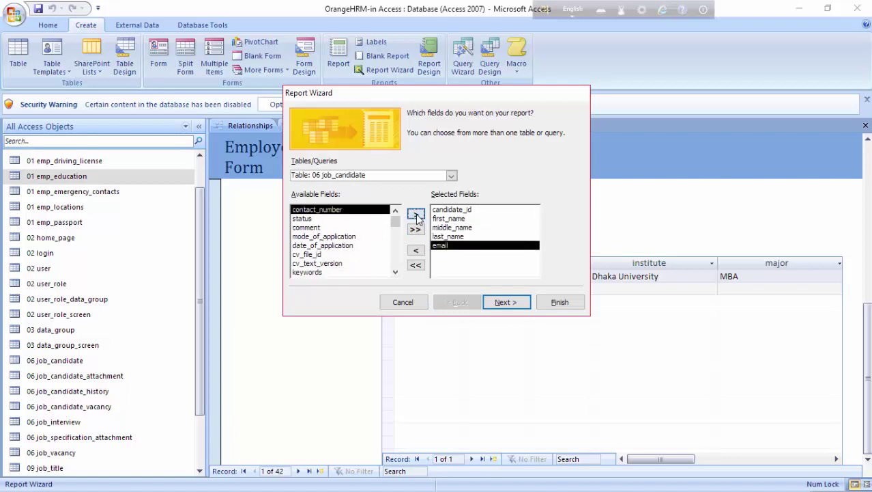
left_click(416, 216)
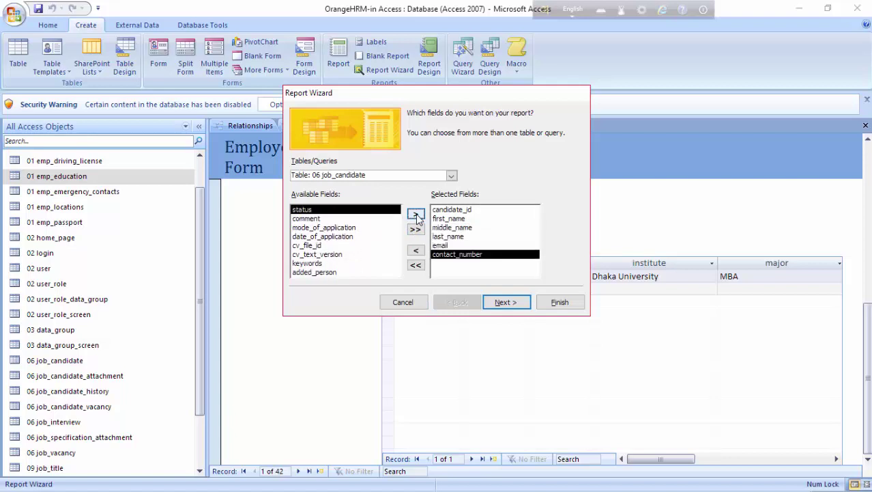
- Add the date_of_application and keywords fields to the report
left_click(341, 236)
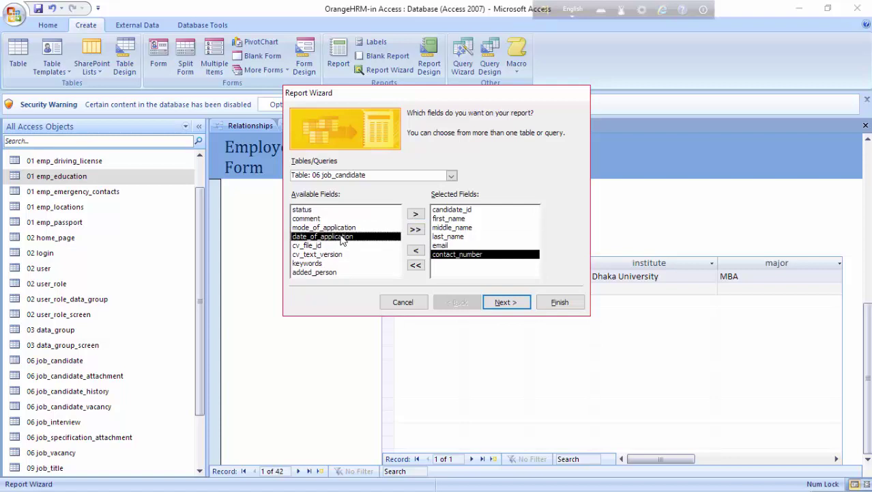
left_click(418, 215)
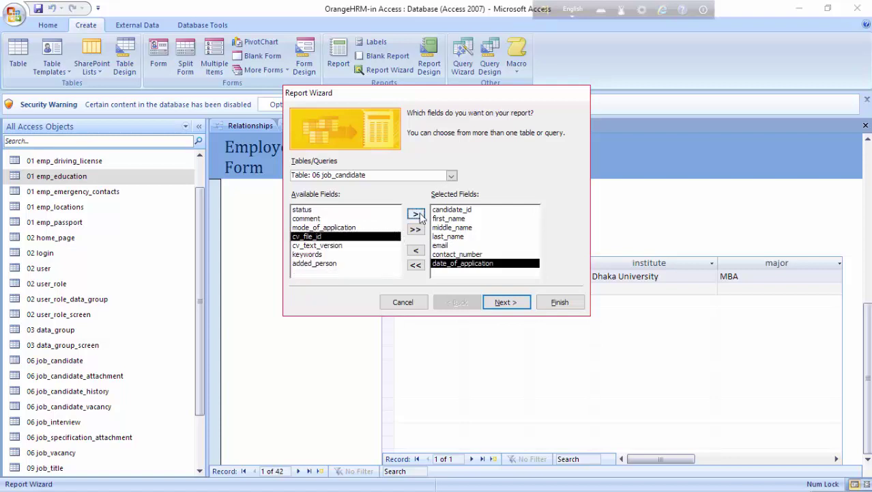
left_click(318, 254)
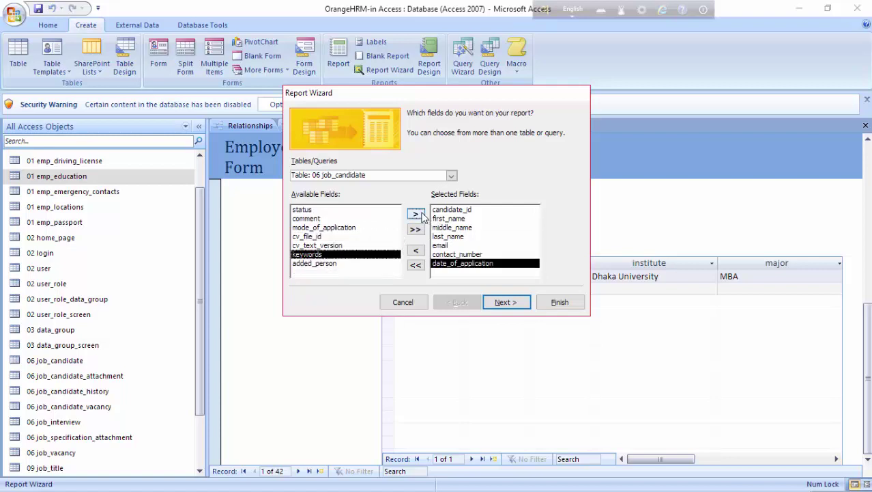
left_click(418, 216)
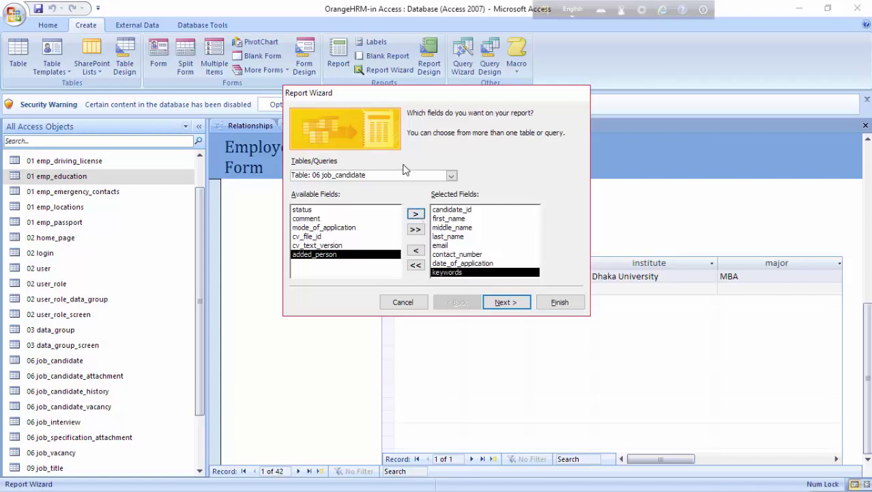
- Add the name field from 06 job_vacancy and finish the wizard
left_click(453, 176)
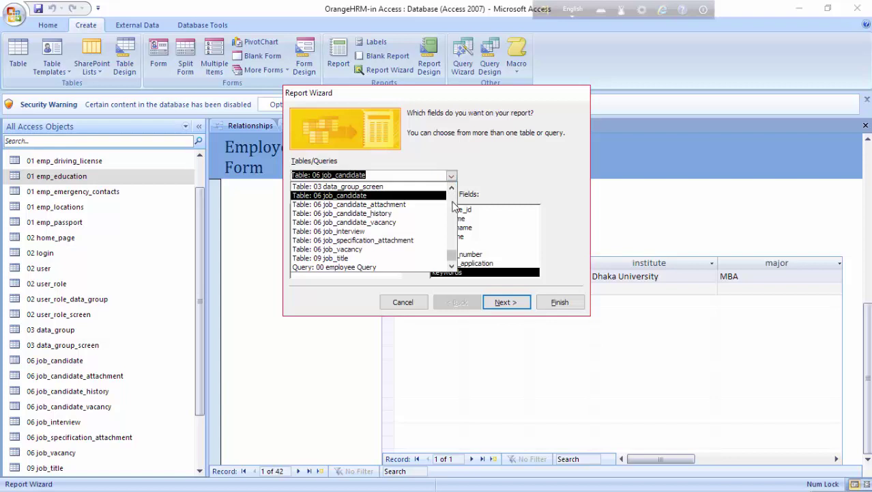
left_click(394, 250)
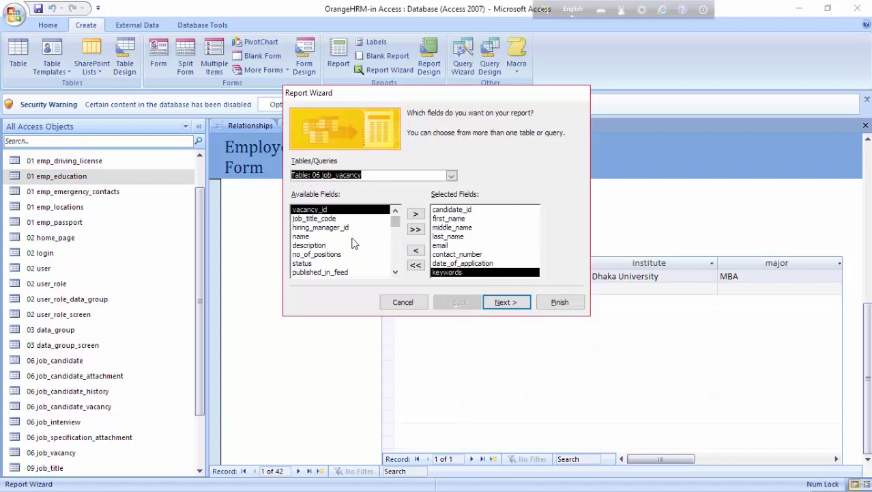
left_click(308, 237)
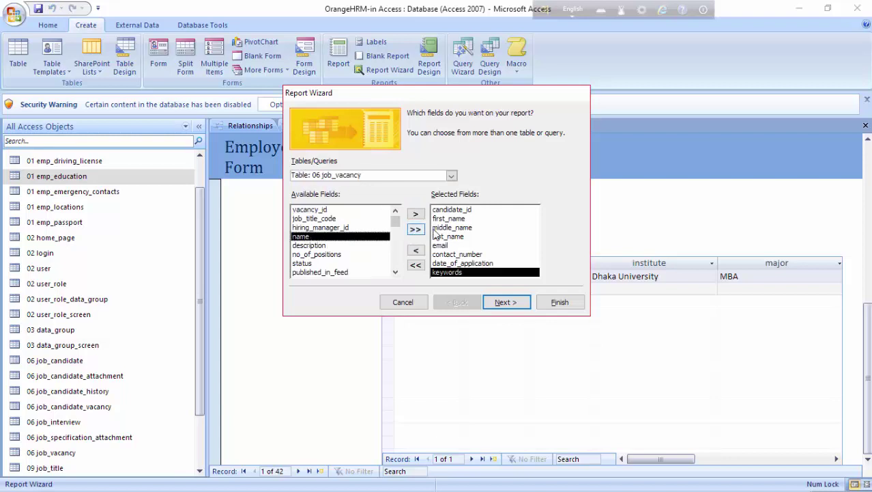
left_click(416, 215)
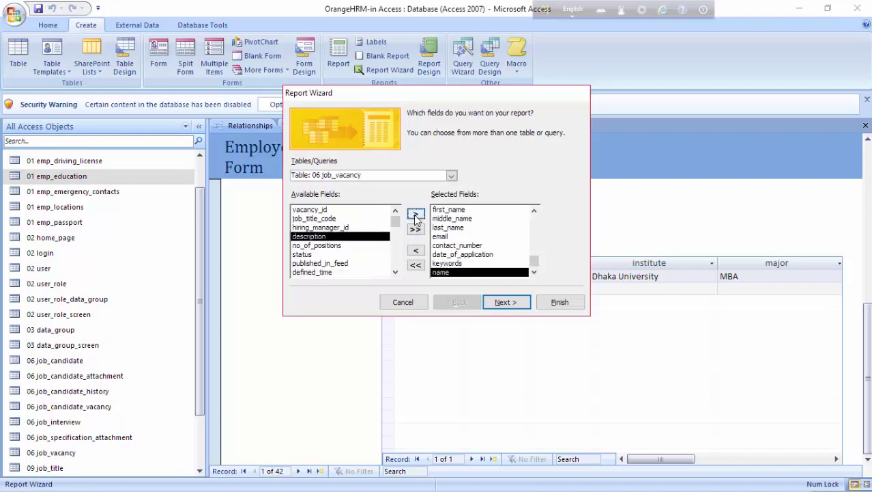
left_click(516, 308)
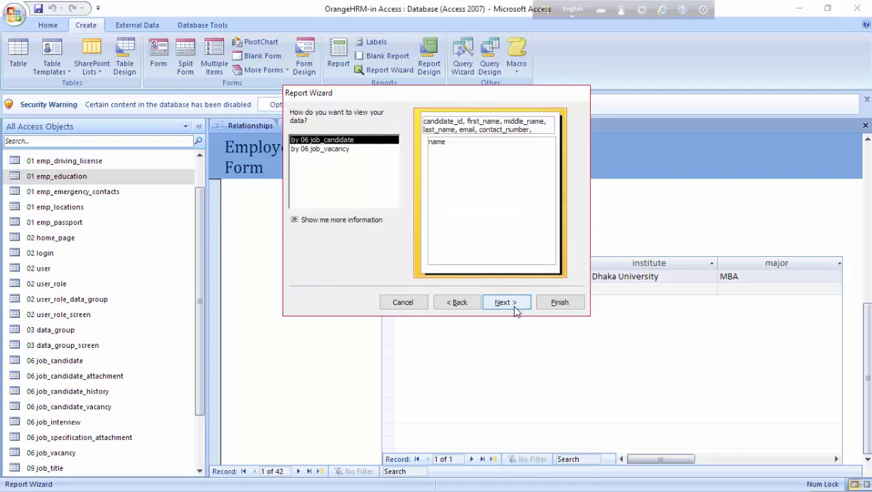
left_click(549, 308)
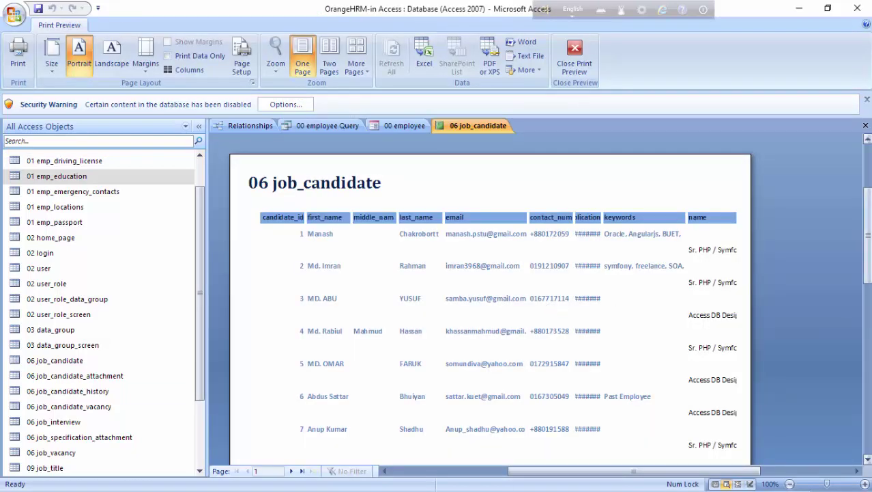
- Switch the new 06 job_candidate report to Design View
left_click_drag(867, 225, 866, 275)
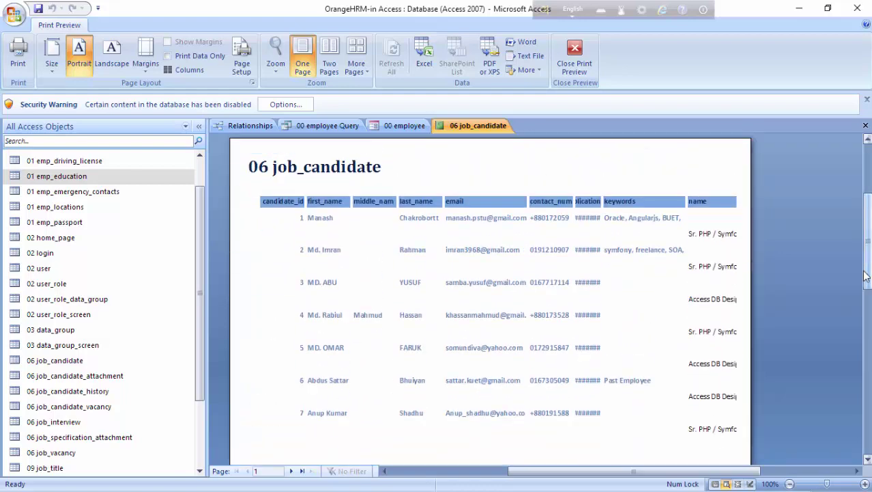
right_click(490, 127)
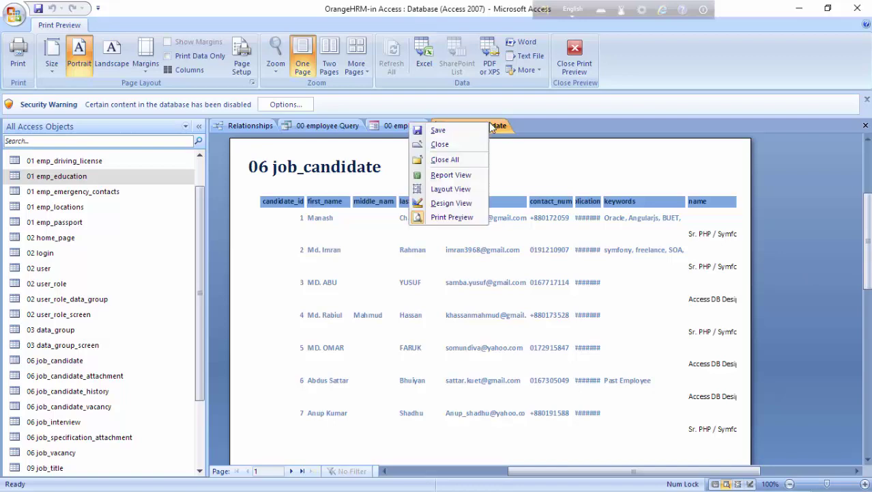
left_click(452, 204)
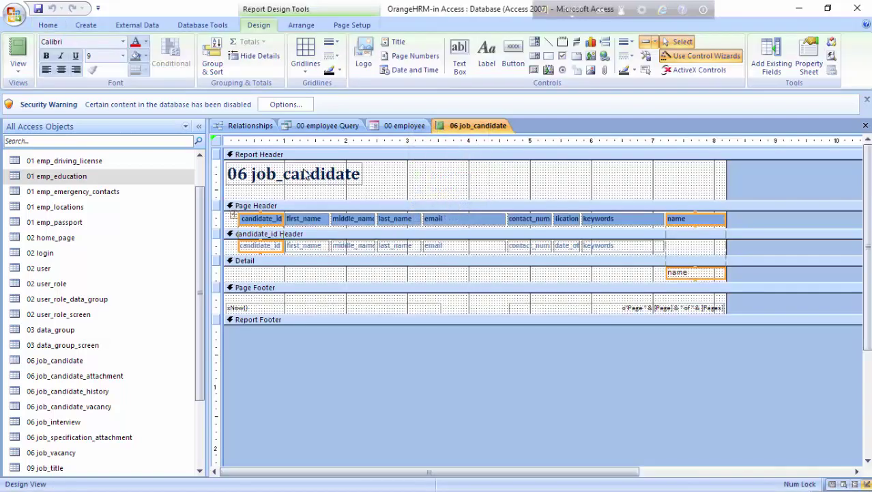
- Change the report header title from 06 job_candidate to 'Job Candidate Report'
left_click(304, 170)
left_click(304, 171)
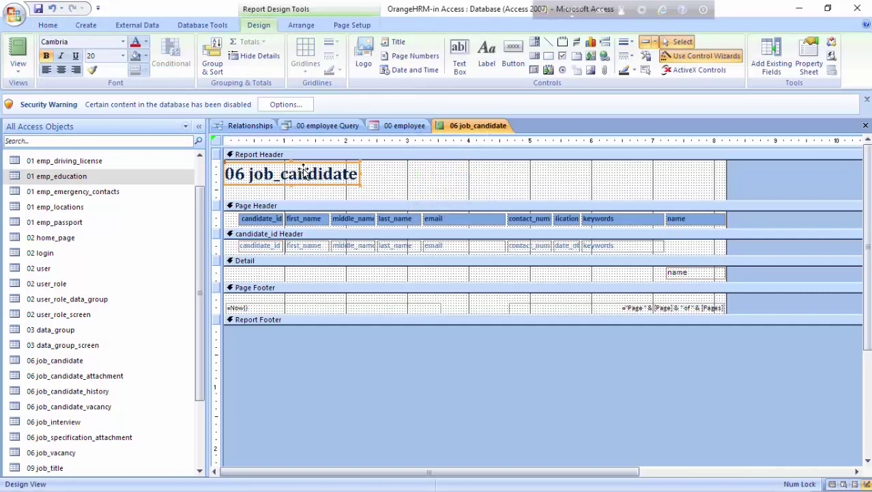
double_click(354, 173)
left_click(333, 173)
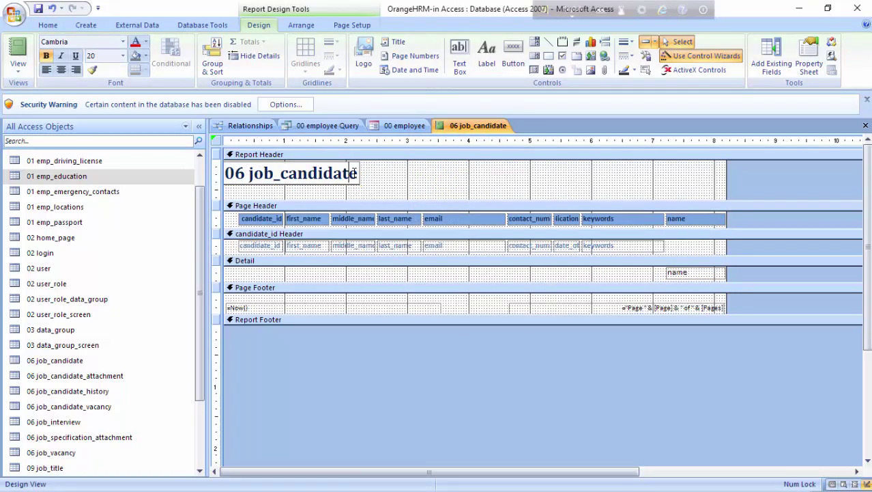
key("Right")
key("Right")
key("Right")
key("Right")
key("Right")
key("Right")
key("Right")
key("Right")
key("Right")
key("Right")
key("Right")
key("Right")
key("Right")
key("BackSpace")
key("BackSpace")
key("BackSpace")
key("BackSpace")
key("BackSpace")
key("BackSpace")
key("BackSpace")
key("BackSpace")
key("BackSpace")
key("BackSpace")
key("BackSpace")
key("BackSpace")
key("BackSpace")
key("BackSpace")
key("BackSpace")
key("BackSpace")
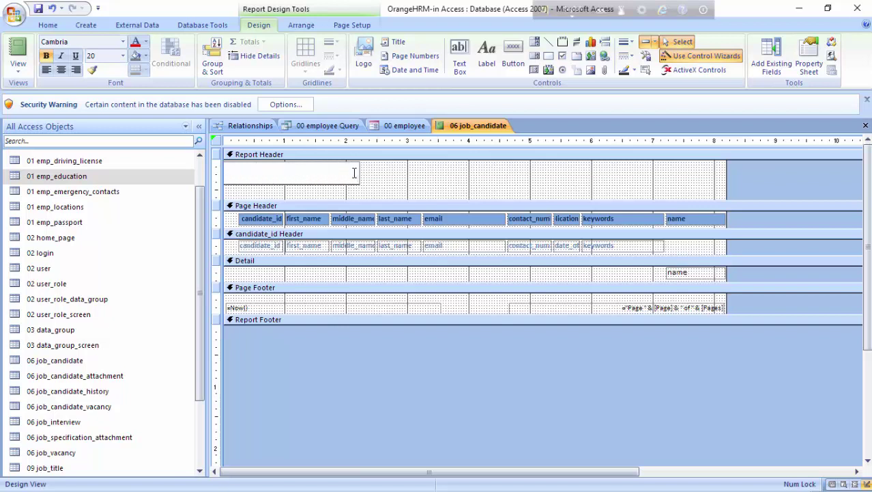
type("Job Can")
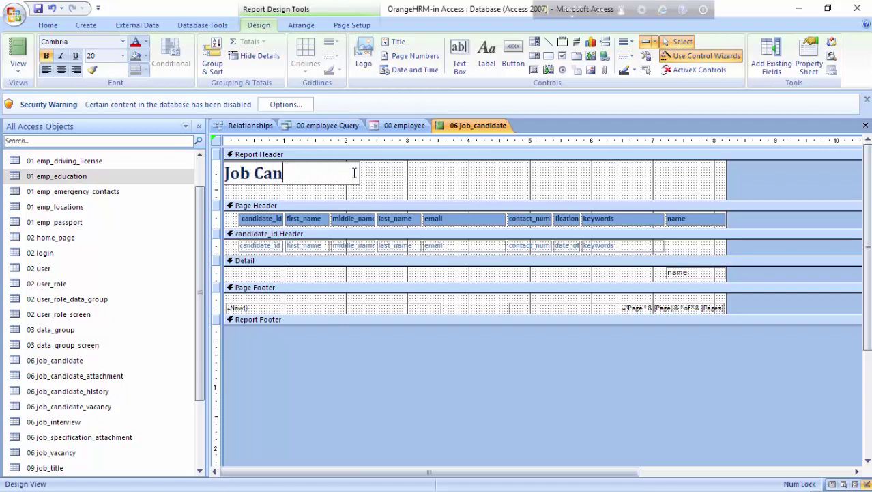
type("didate")
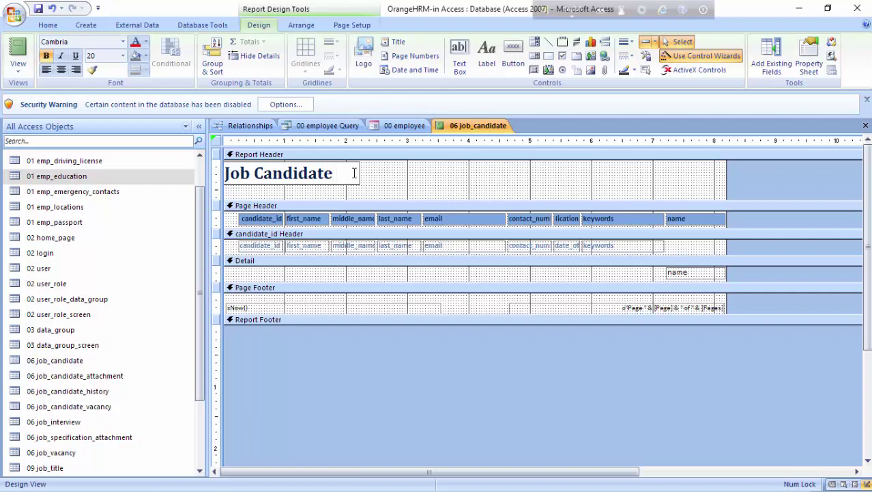
type(" Report")
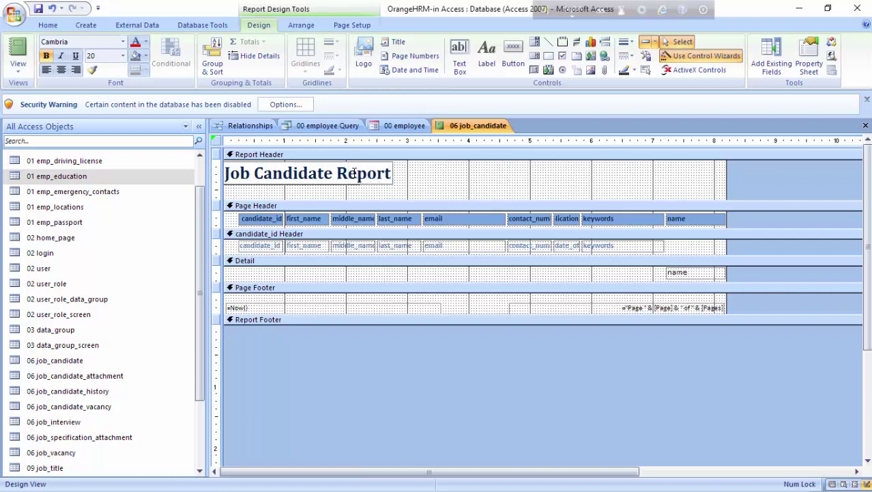
key("Return")
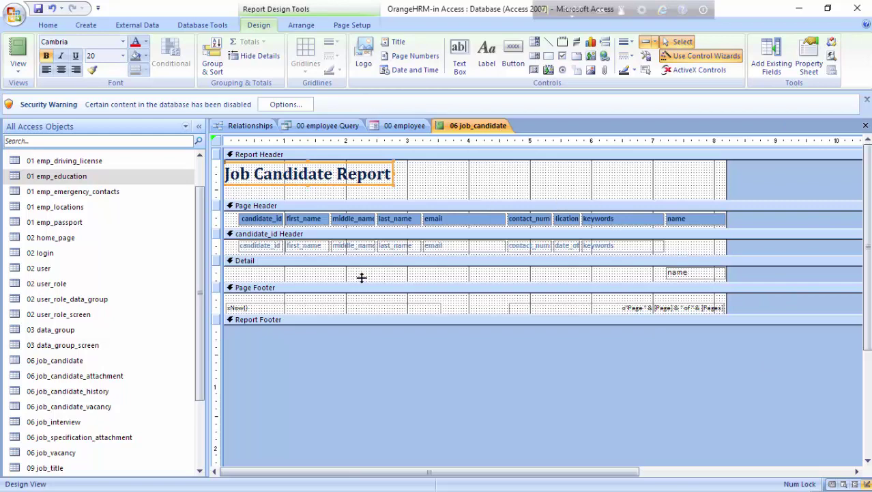
- Show the properties of the candidate_id column heading
double_click(270, 218)
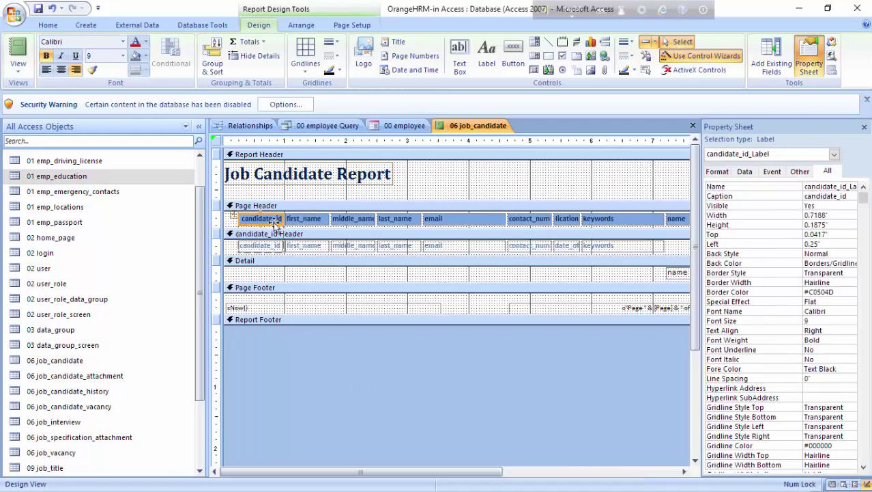
double_click(275, 221)
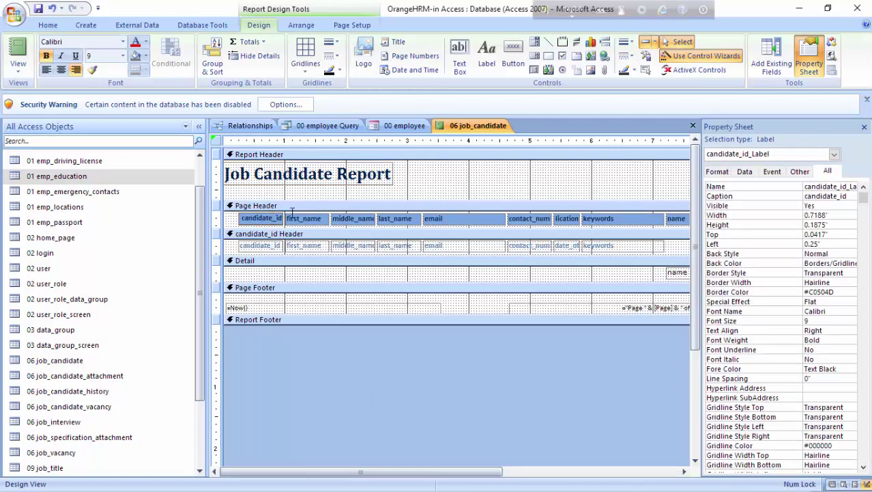
right_click(478, 127)
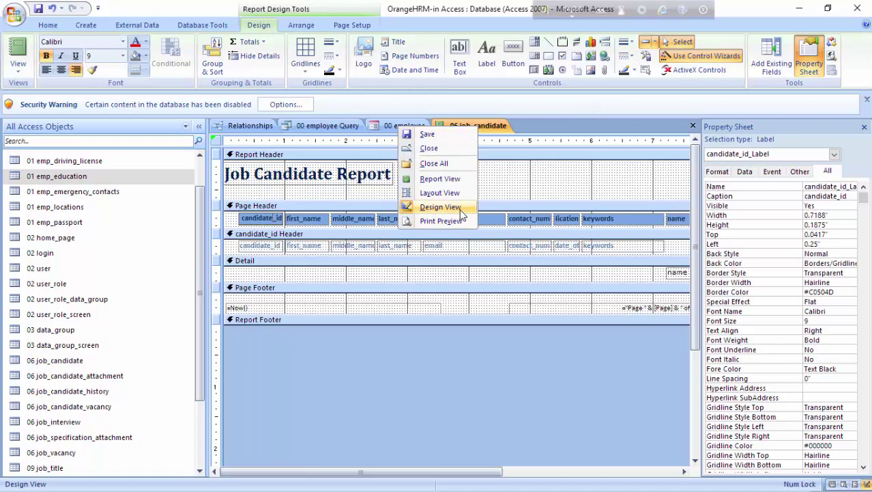
- View the report in Report View to check the listed candidates
left_click(448, 180)
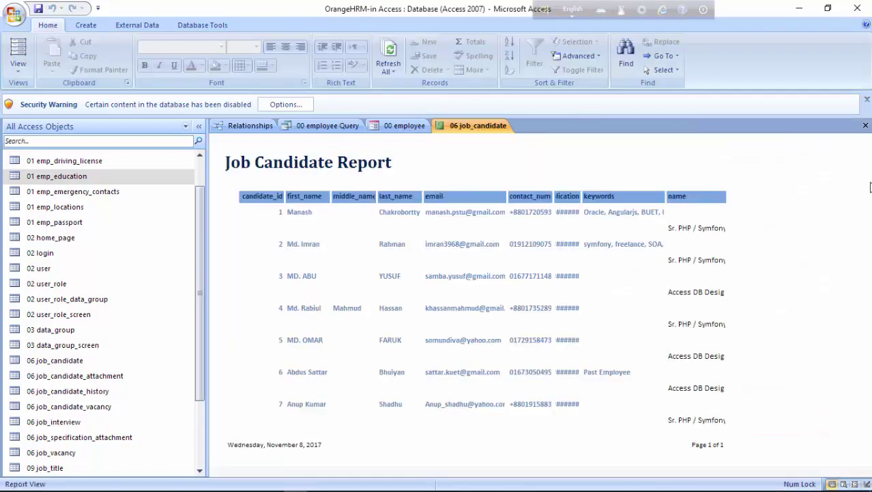
left_click_drag(870, 187, 520, 298)
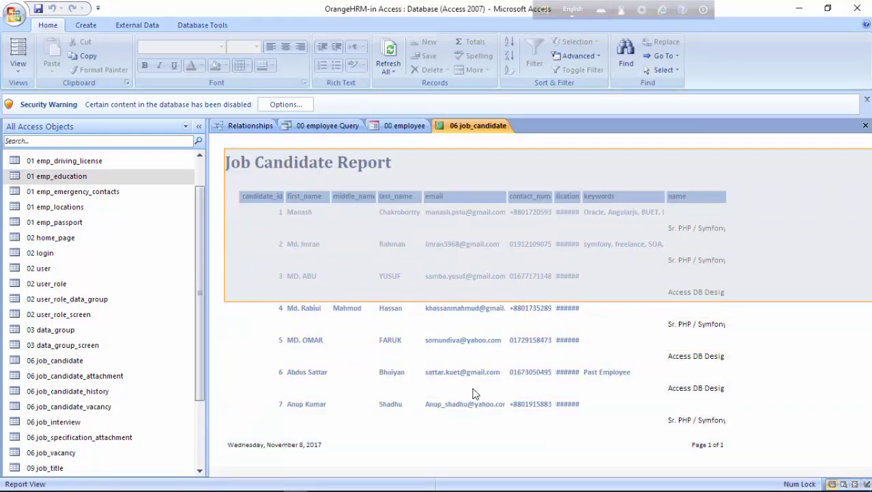
left_click(475, 394)
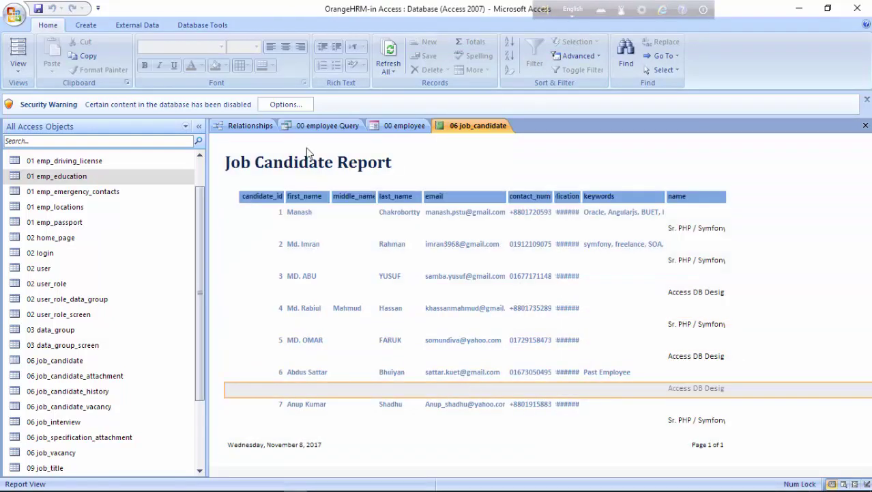
- Save the Job Candidate Report and display the Relationships diagram
right_click(491, 130)
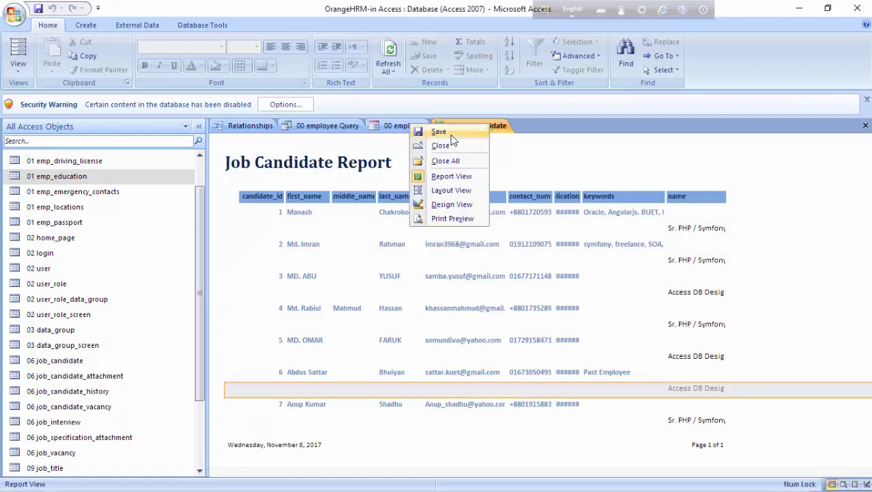
left_click(406, 137)
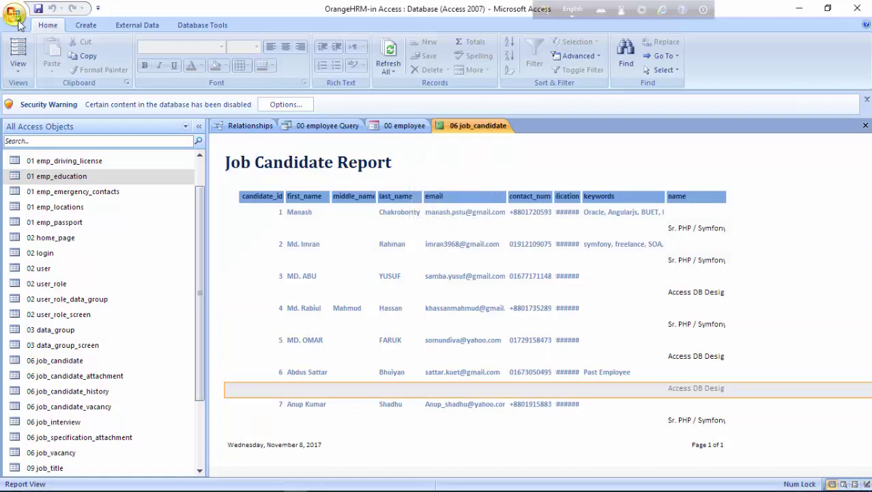
left_click(38, 9)
left_click(237, 128)
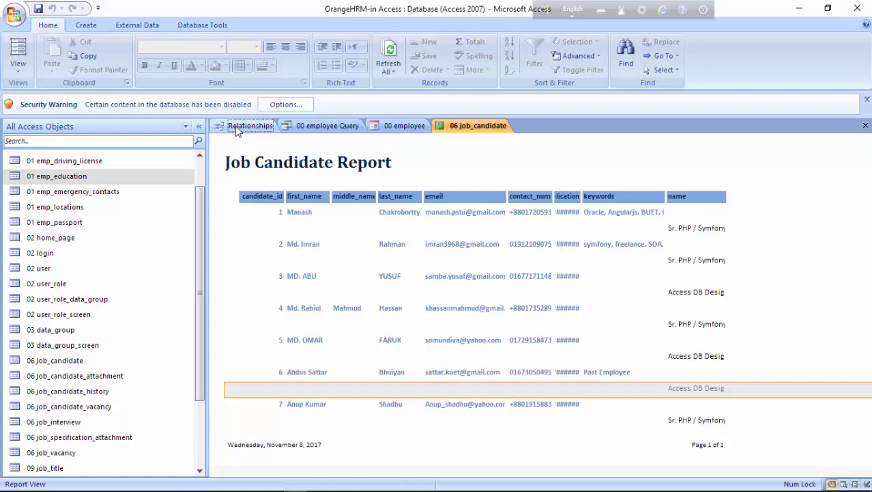